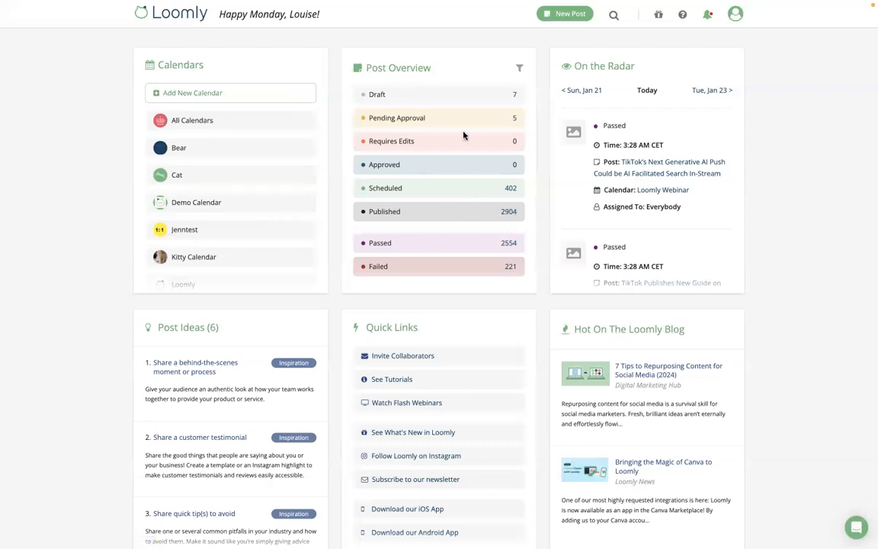
Open the Kitty Calendar and display its January 2024 posts as a list.
scroll(217, 213, down, 2)
click(193, 176)
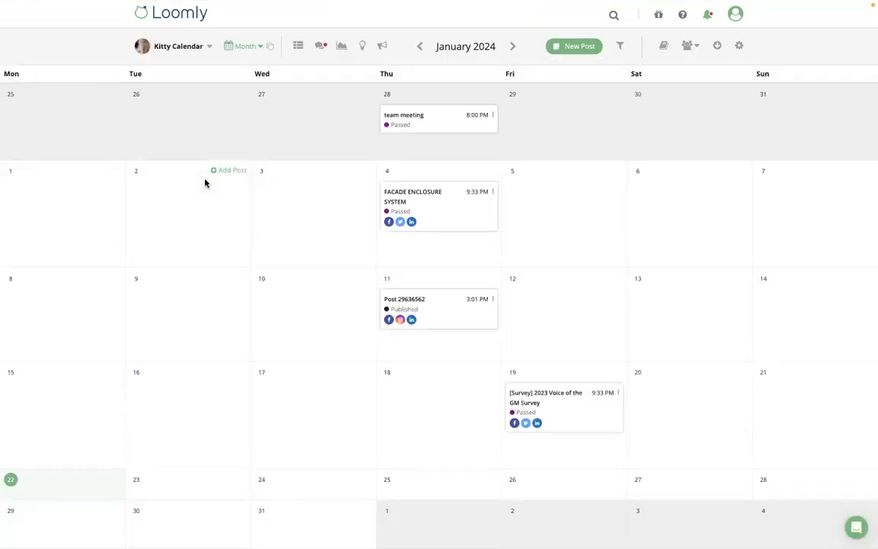
click(300, 47)
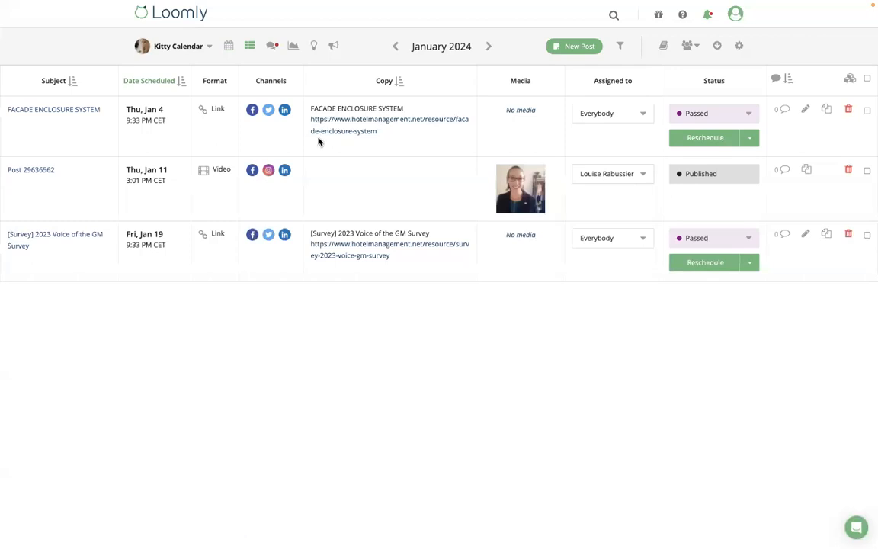
Look at the post filter options and at the assignee choices for the FACADE ENCLOSURE SYSTEM post.
click(620, 47)
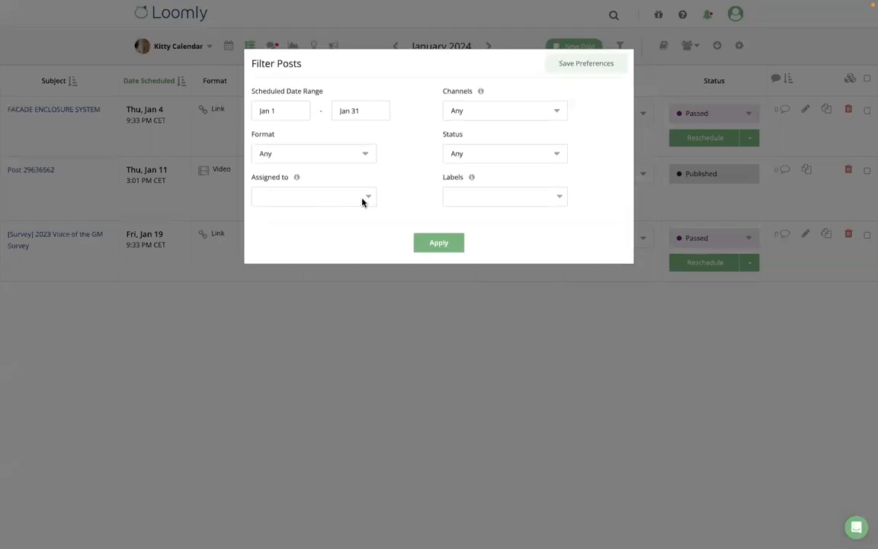
click(459, 277)
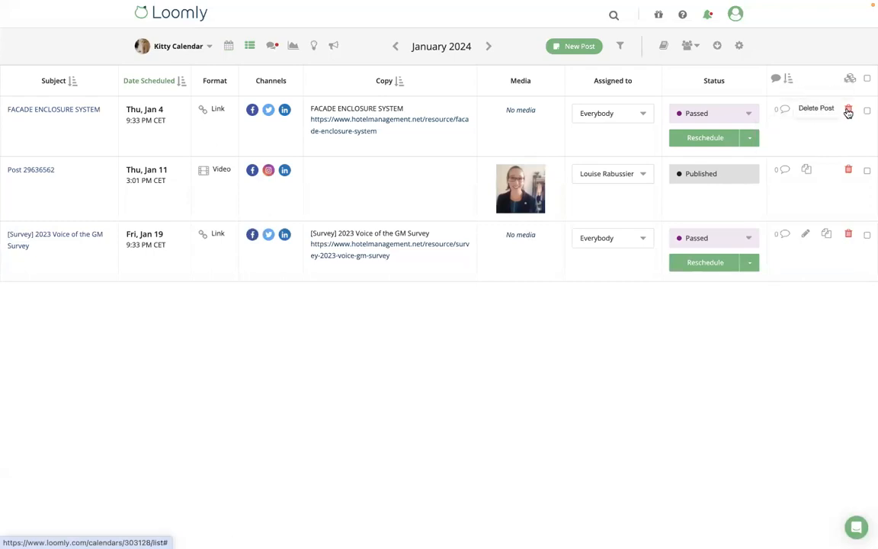
click(642, 115)
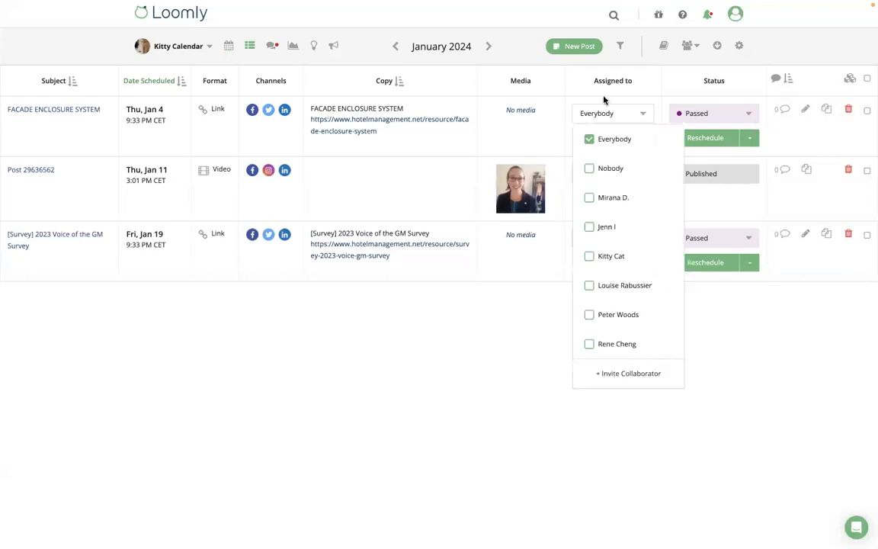
click(582, 92)
Select all listed posts and show the bulk actions available for them.
click(866, 79)
click(848, 80)
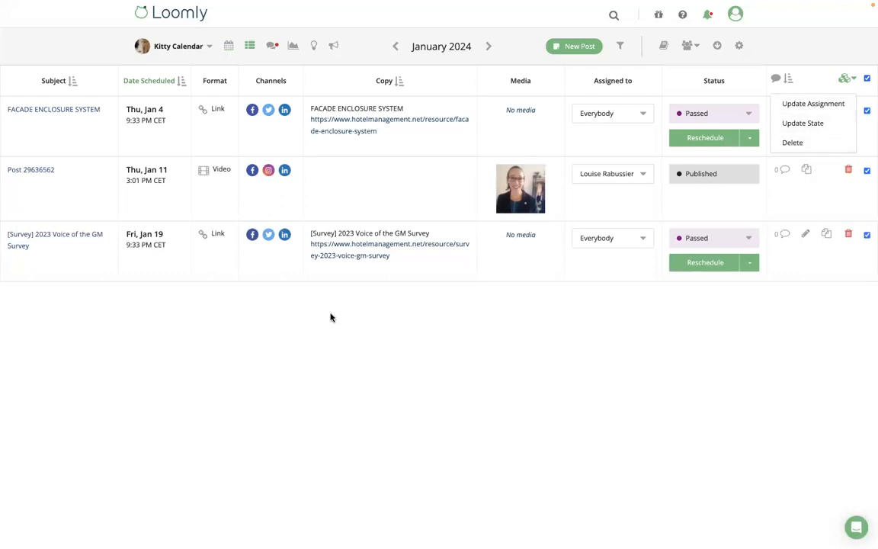
Page the list one month forward and back, and look at the Quick Navigate month choices without changing the month.
click(489, 47)
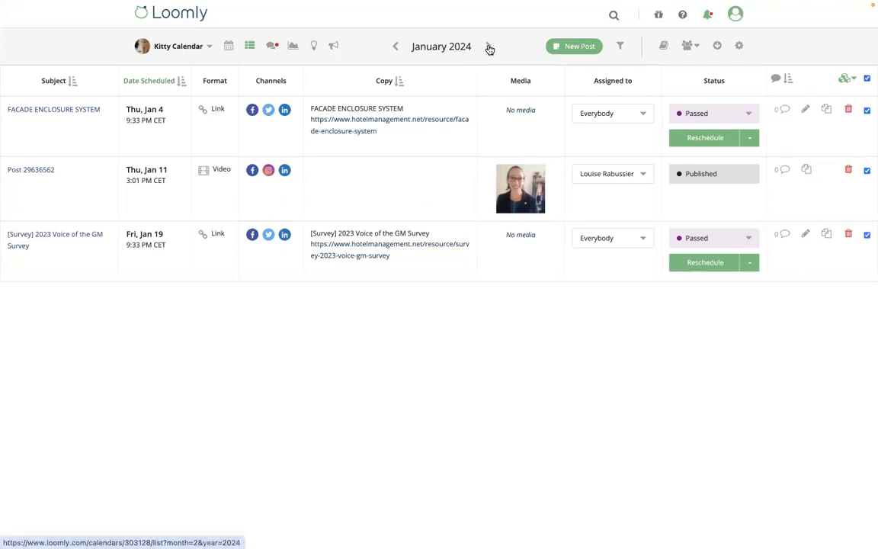
click(395, 47)
click(422, 49)
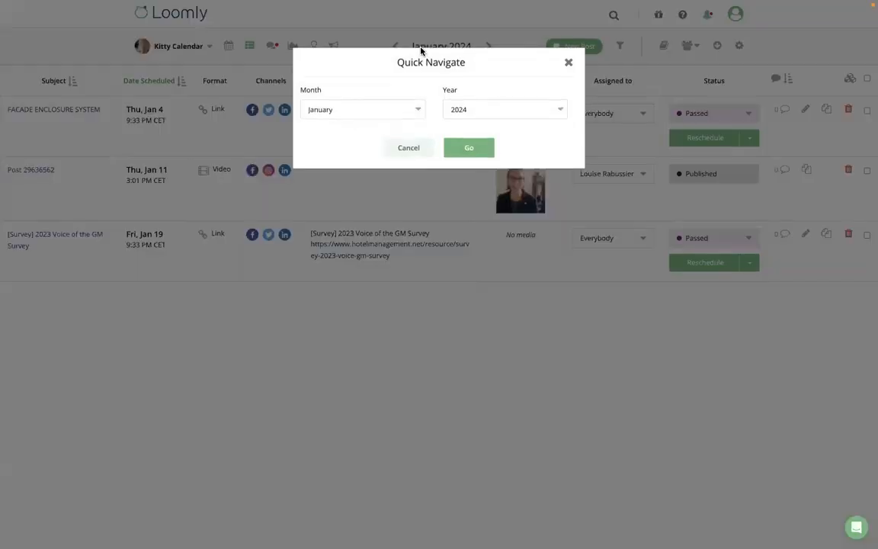
click(378, 115)
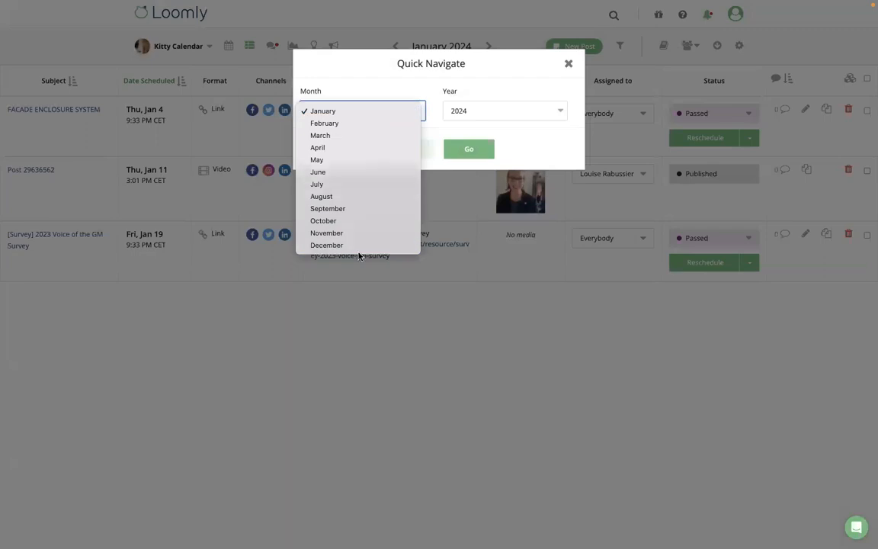
click(568, 66)
click(568, 66)
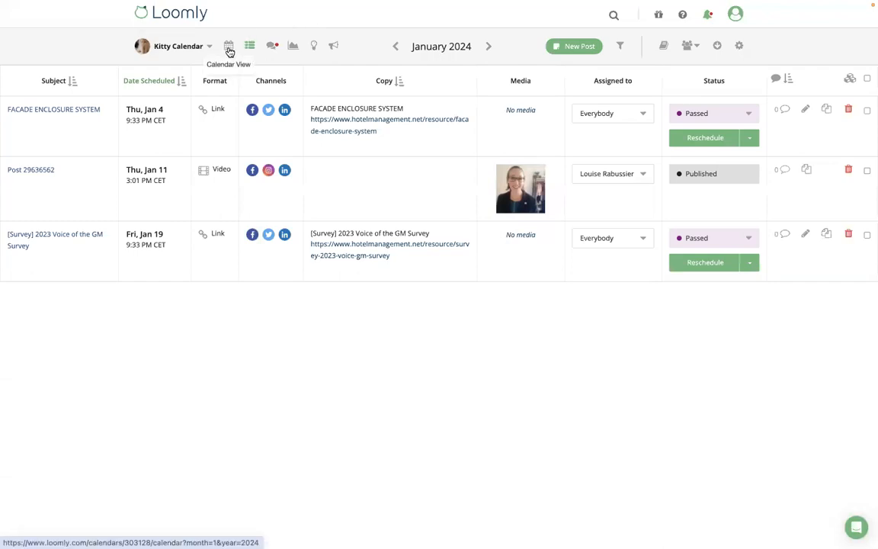
Return to the monthly calendar view and add a quick post titled "meeting with team" on January 25.
click(228, 49)
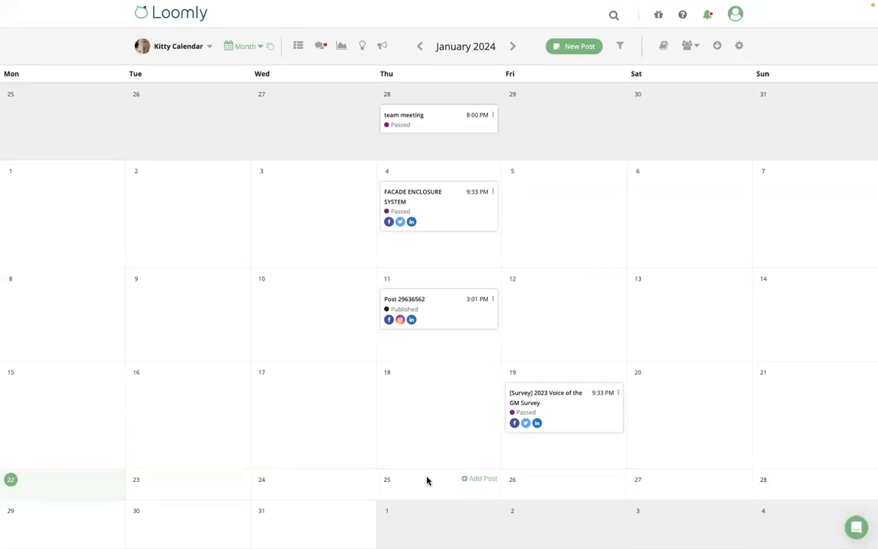
click(480, 479)
click(468, 456)
text(meeting w)
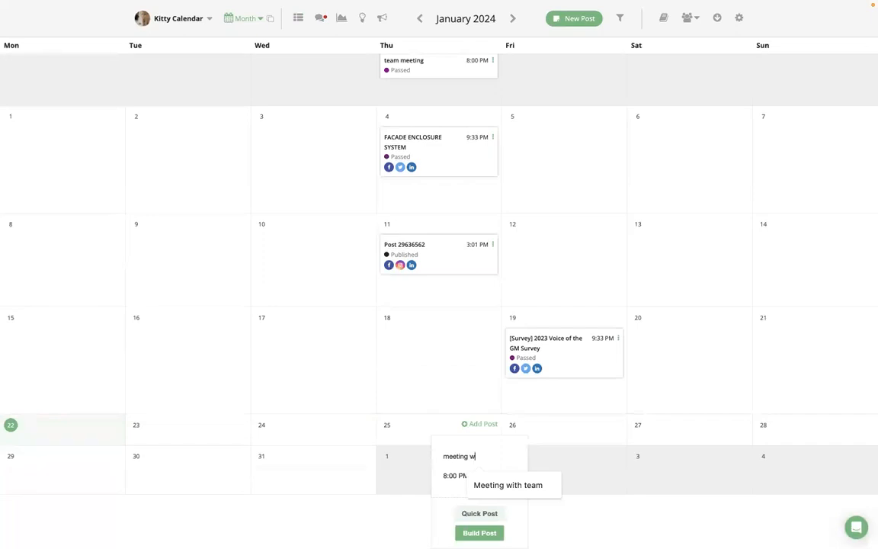
text(ith team)
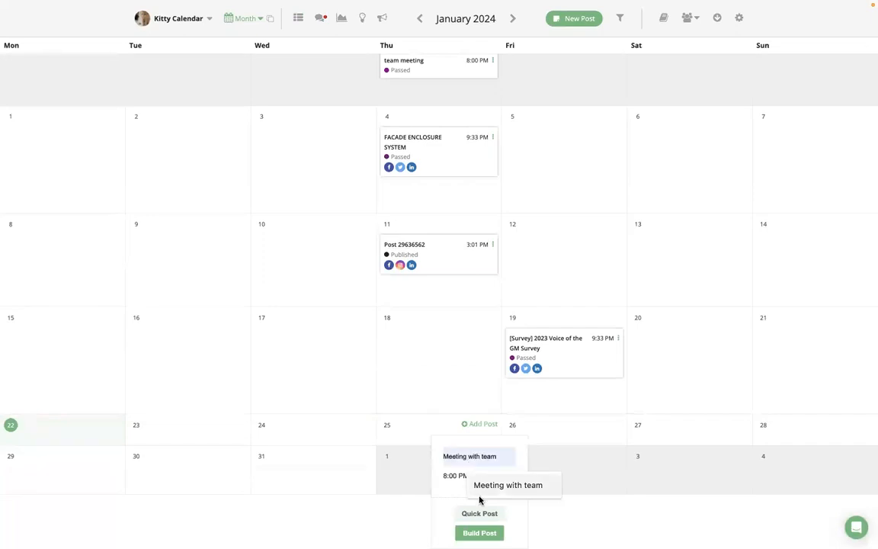
click(480, 514)
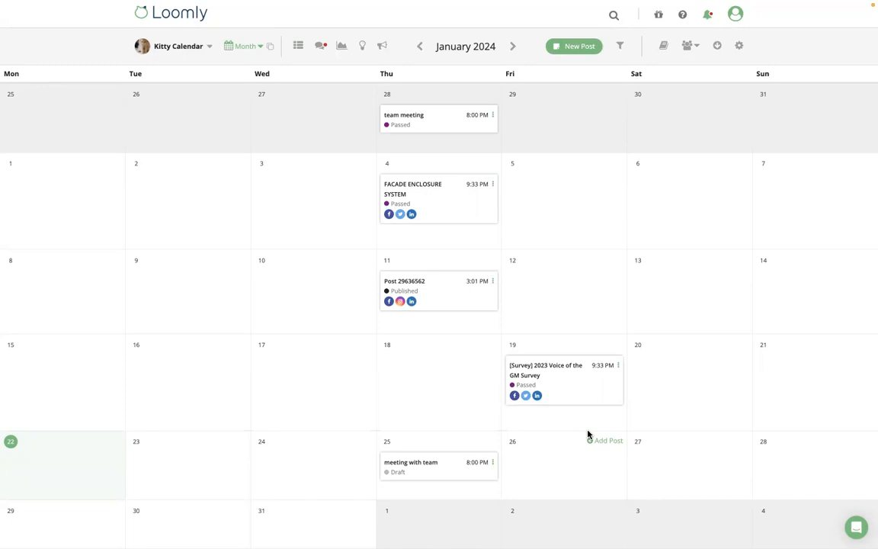
Look at the actions for the "meeting with team" post and at the calendar's Quick Navigate and filter options.
click(492, 463)
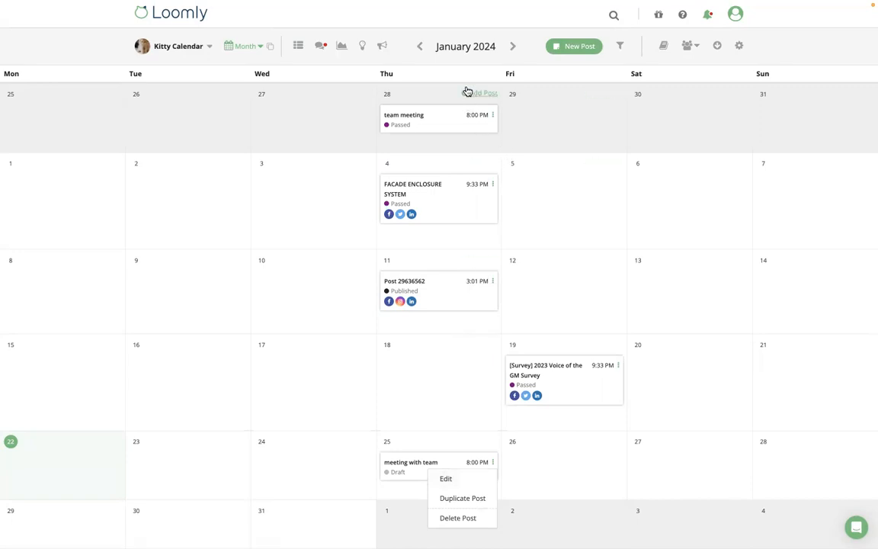
click(467, 48)
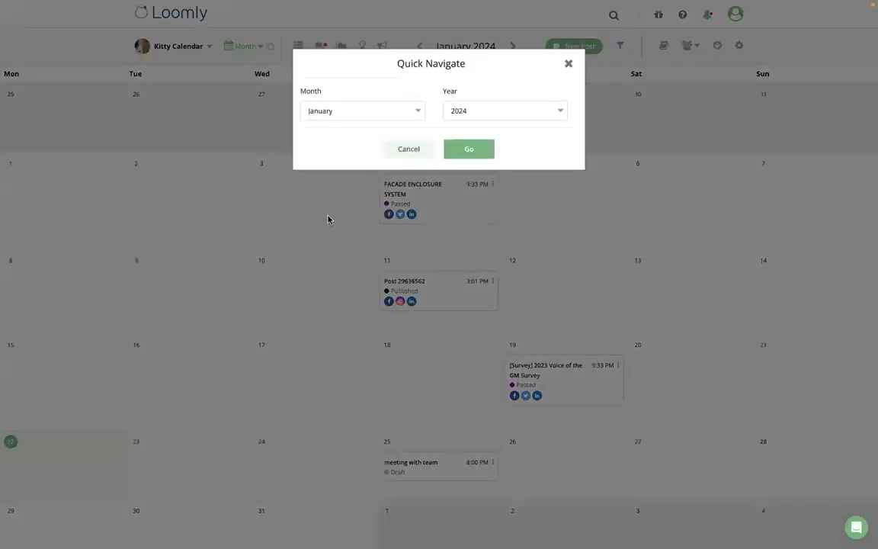
click(569, 64)
click(620, 45)
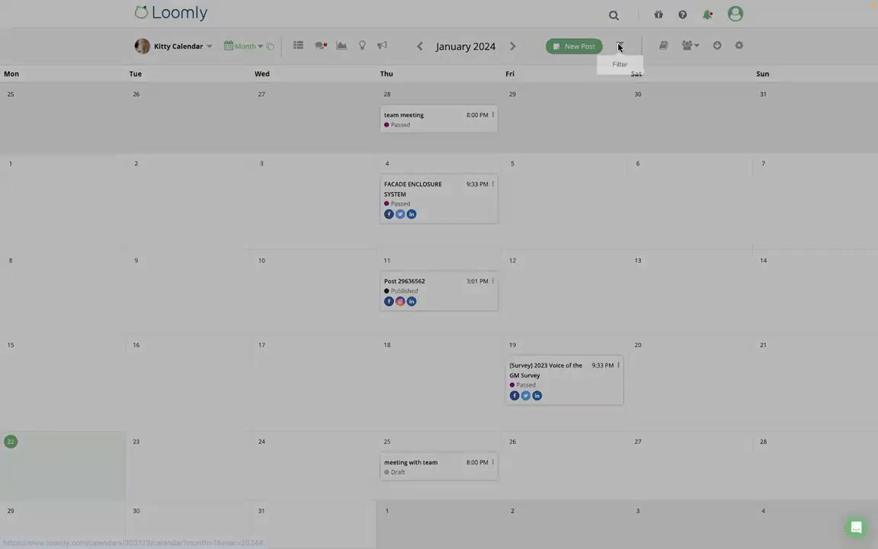
click(678, 291)
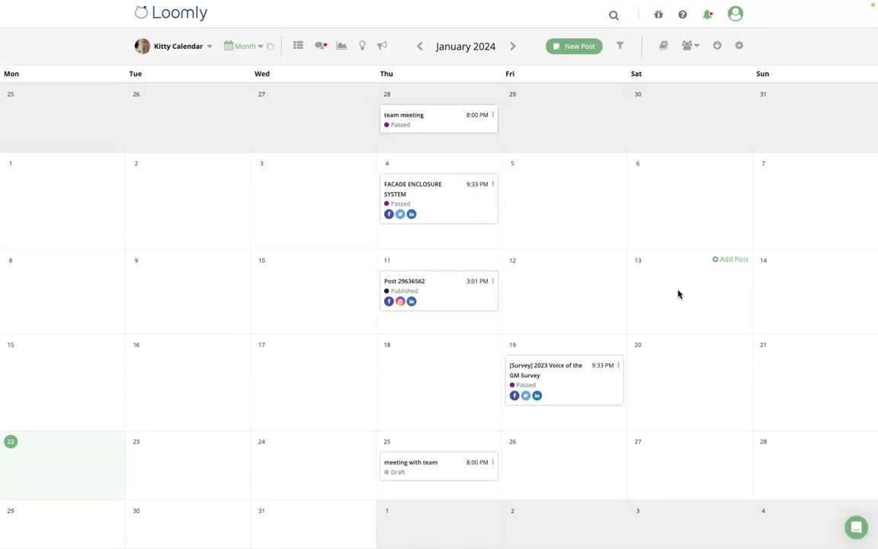
Move the "meeting with team" draft to Friday, January 26.
drag(423, 466, 552, 460)
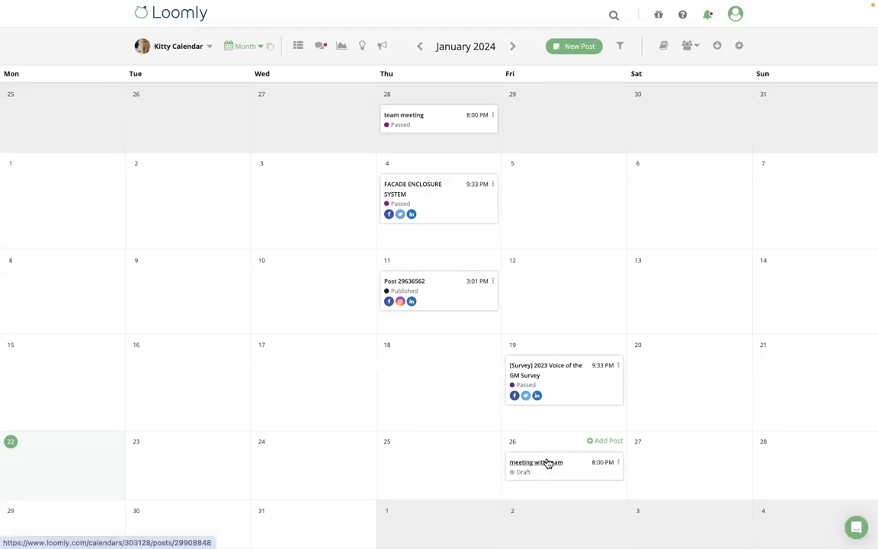
Check the calendar range options, then show February 2024 with the grouped post expanded into its separately scheduled channel posts.
click(259, 47)
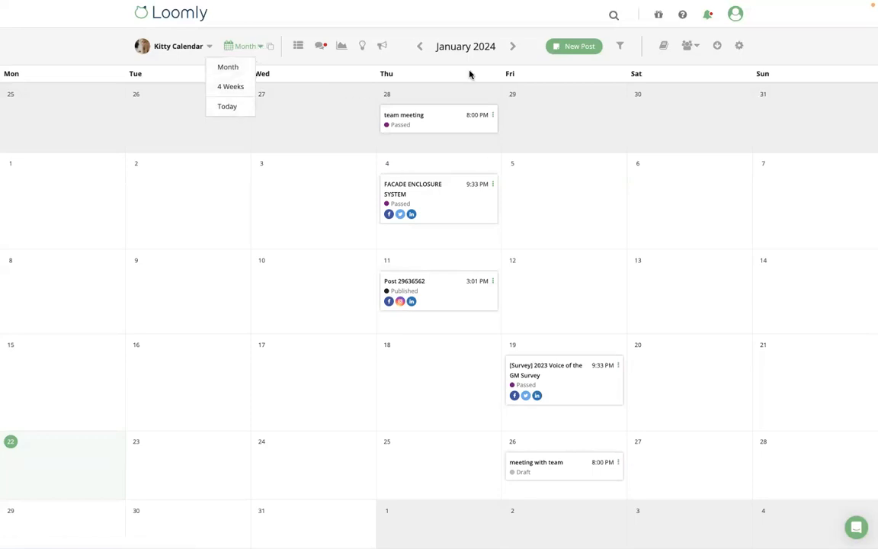
click(513, 50)
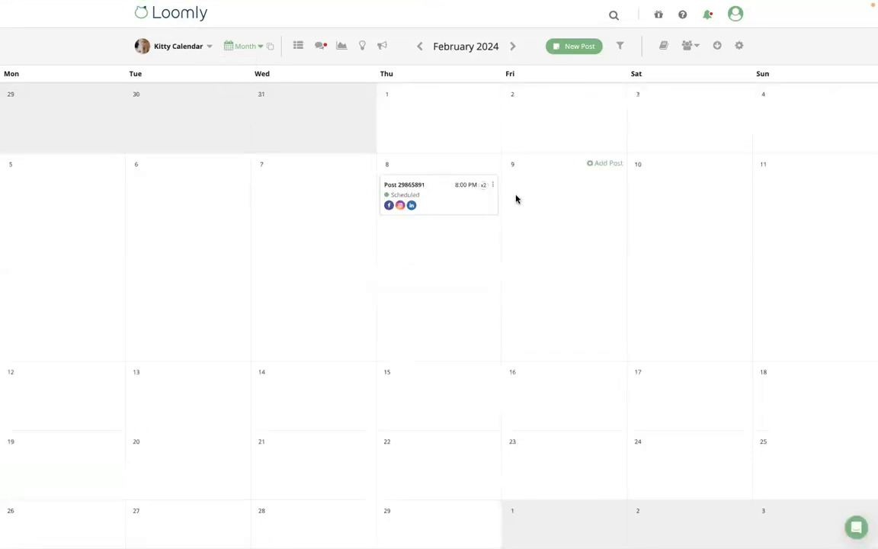
mouse_move(483, 188)
click(270, 47)
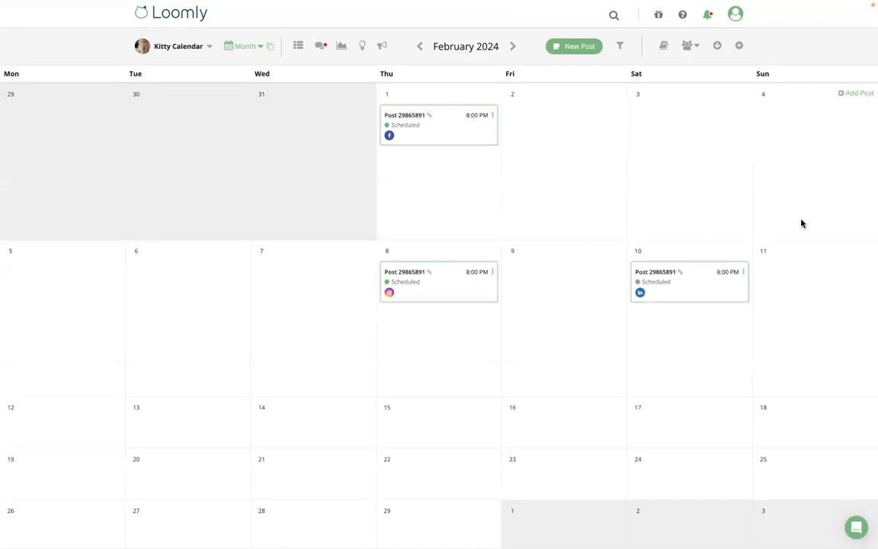
Examine the Default View choices in the Kitty Calendar settings and return to the calendar, leaving Calendar selected.
click(739, 46)
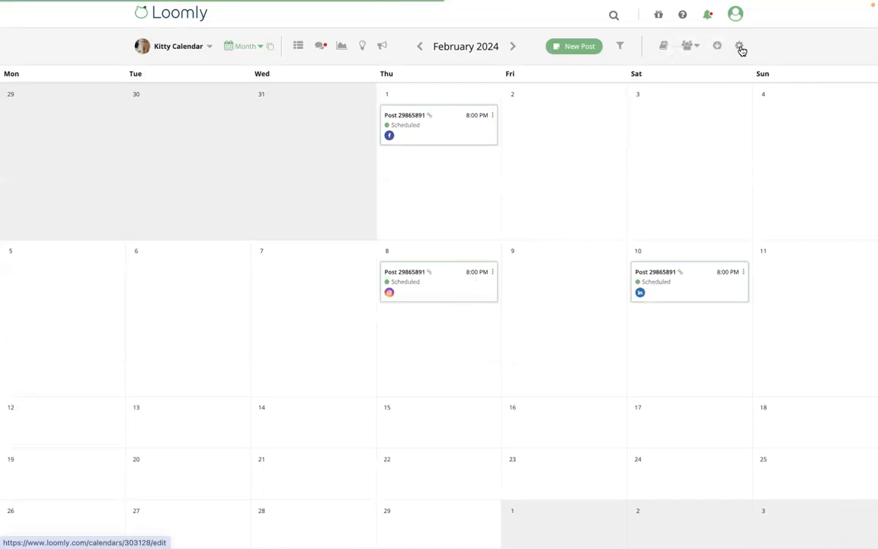
scroll(386, 239, down, 1)
scroll(384, 240, down, 1)
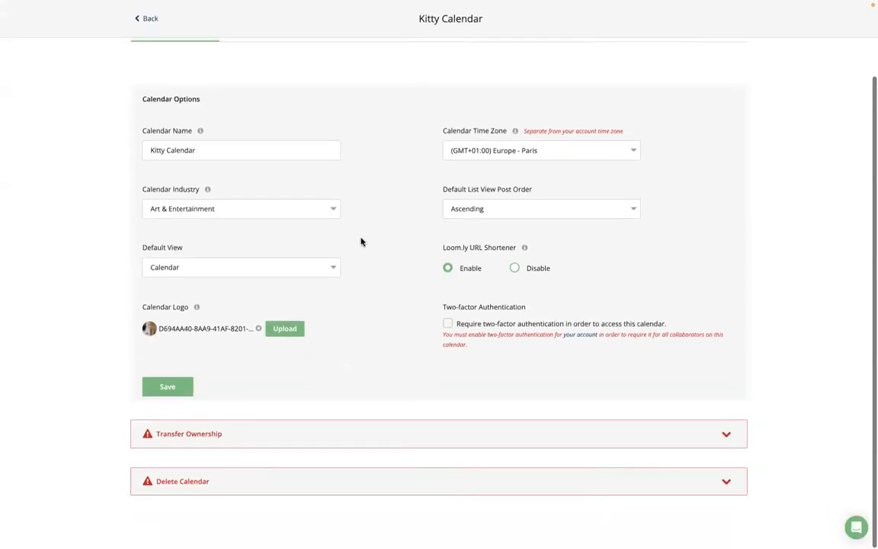
click(188, 270)
click(405, 248)
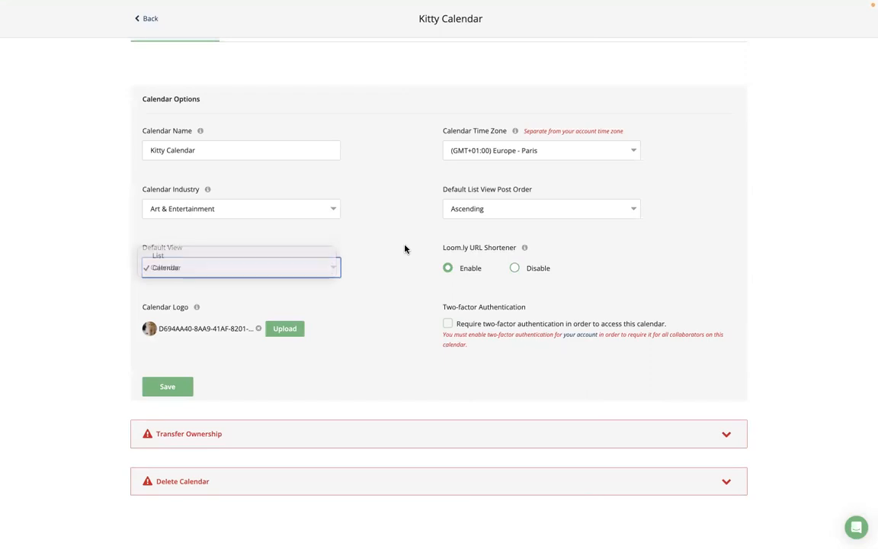
scroll(402, 250, up, 3)
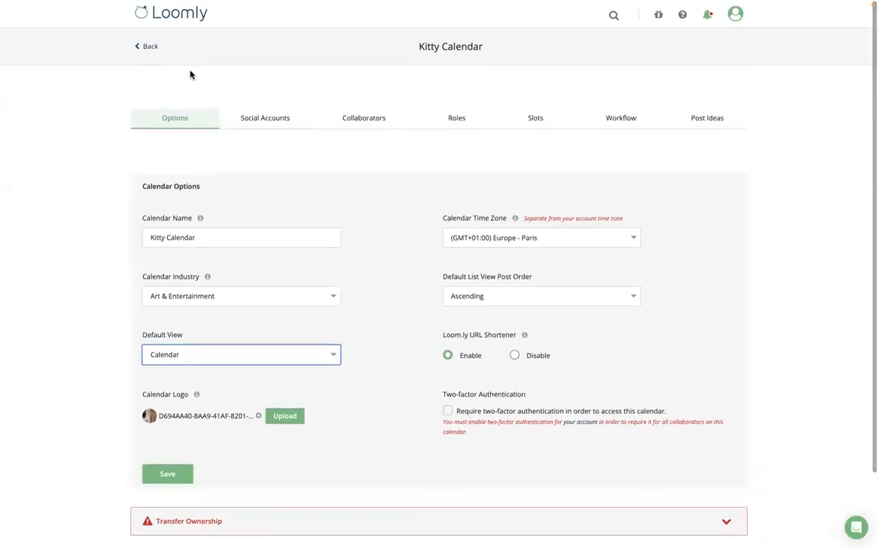
click(150, 46)
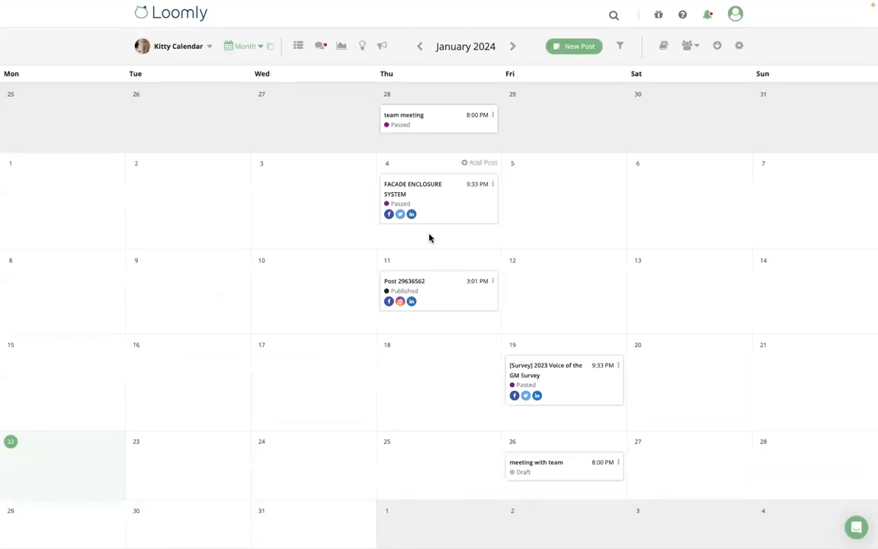
In the post ideas calendar, add a non-recurring custom post idea titled "idea" on January 26, 2024, ending the same day.
click(361, 48)
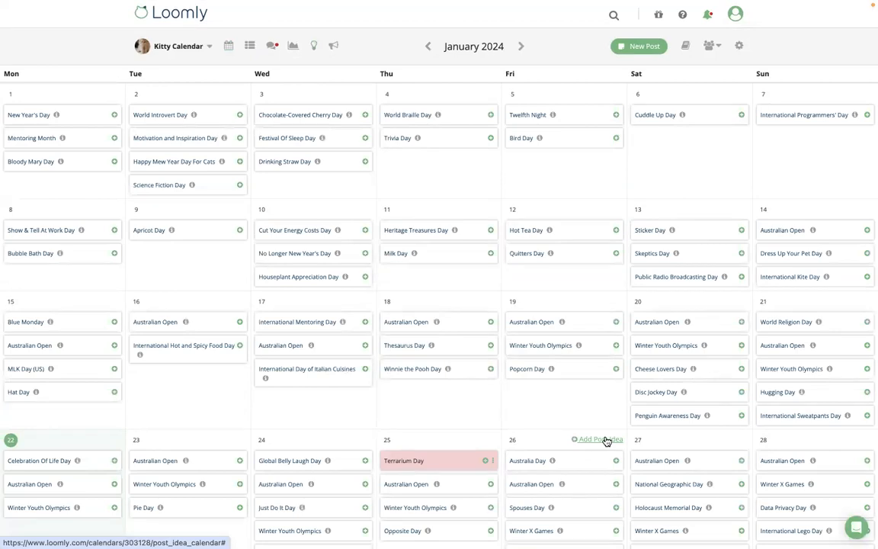
click(602, 440)
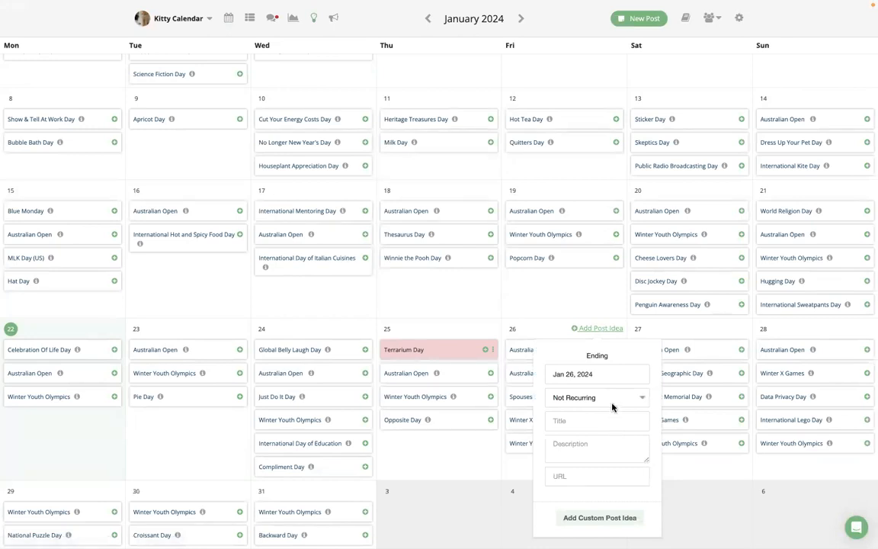
click(612, 408)
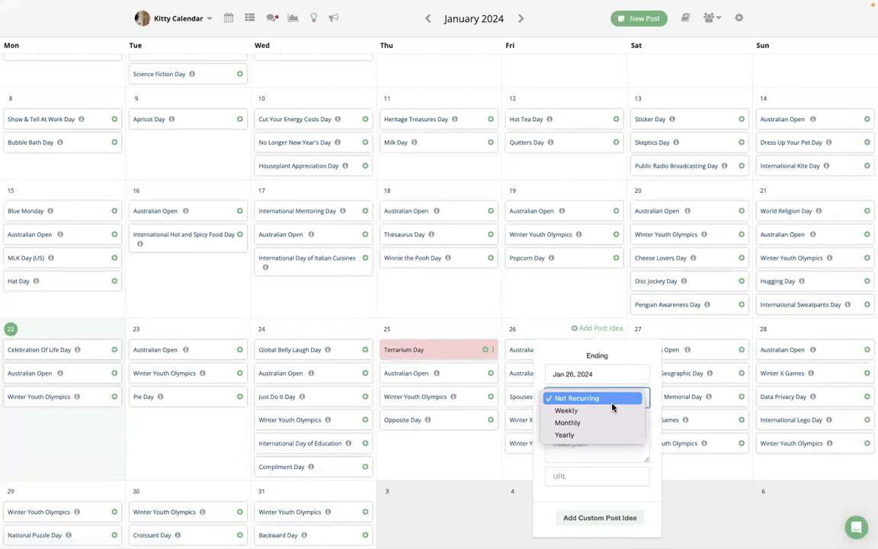
click(611, 403)
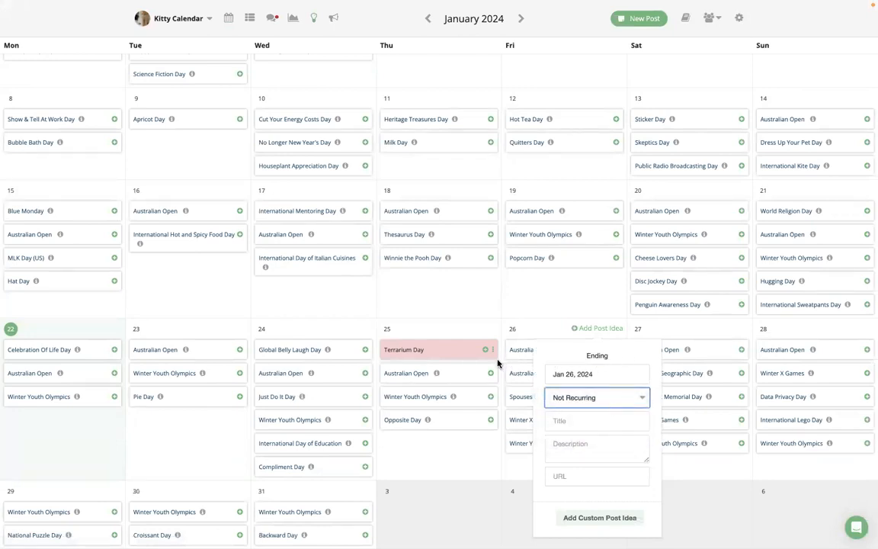
click(612, 372)
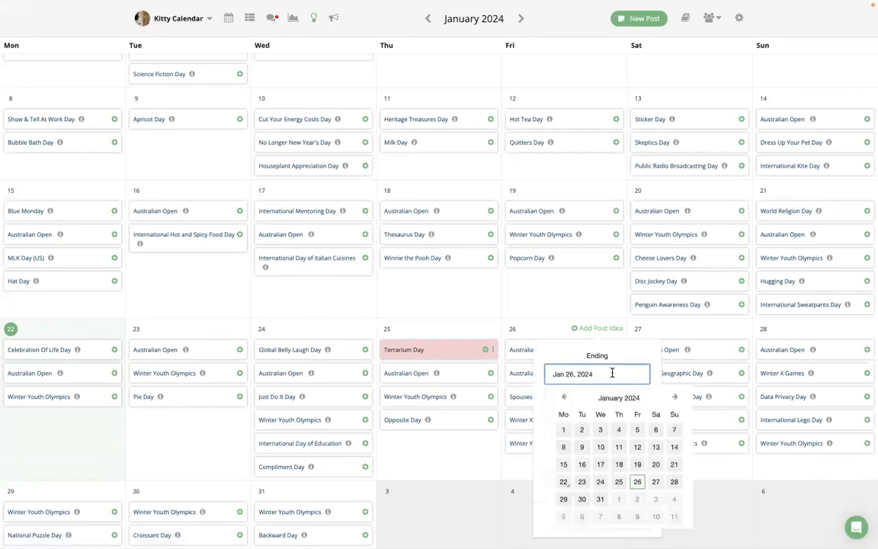
click(613, 358)
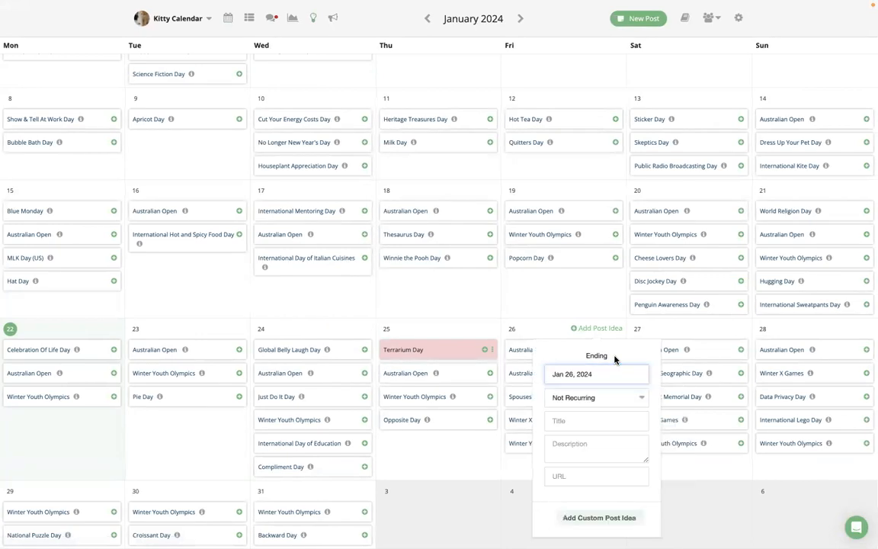
click(598, 420)
text(idea)
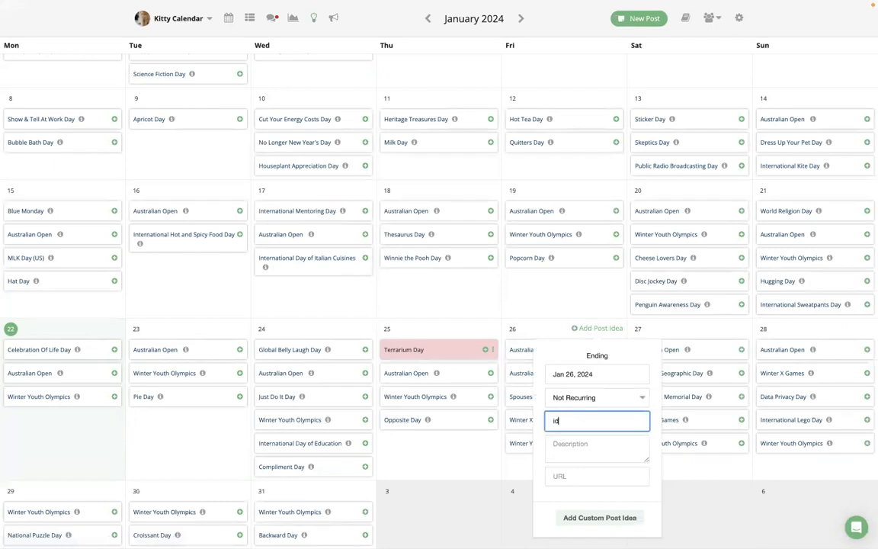
click(610, 518)
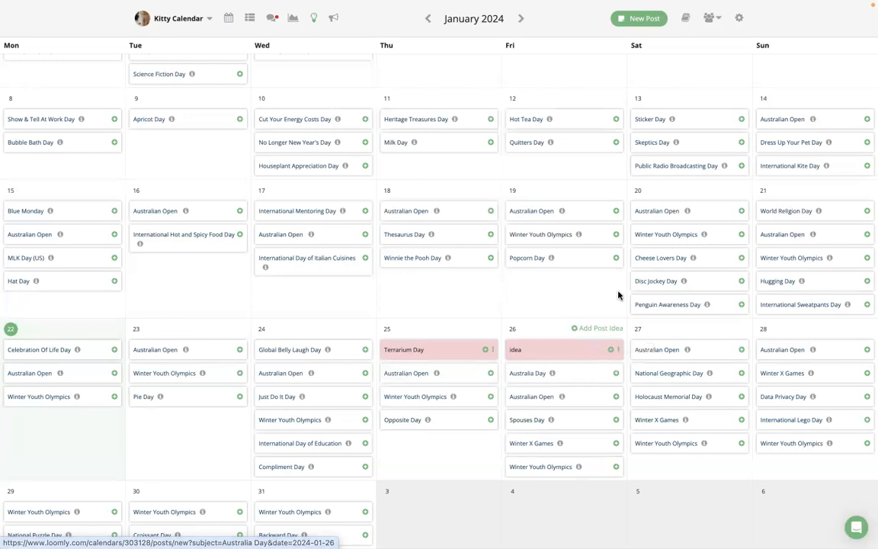
Start a new post in Kitty Calendar and look through its inspiration suggestions, leaving the suggestion list hidden.
click(643, 25)
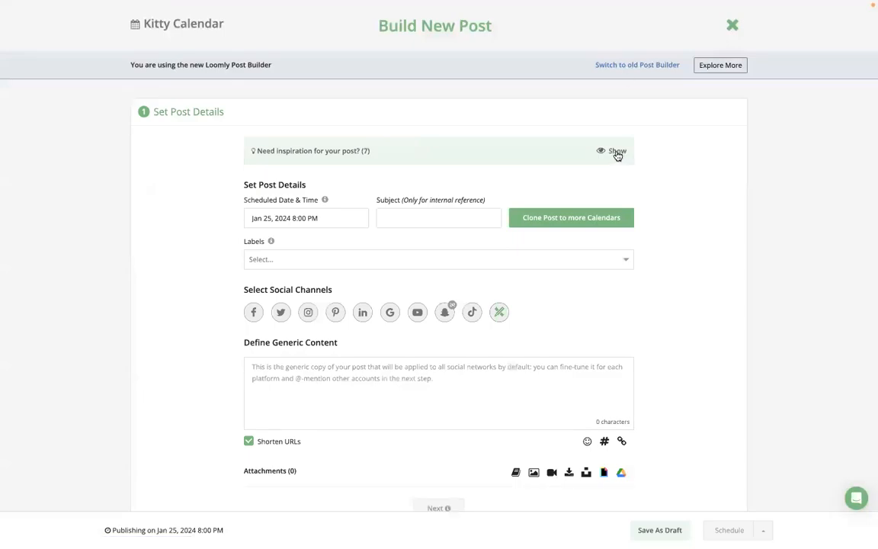
click(616, 151)
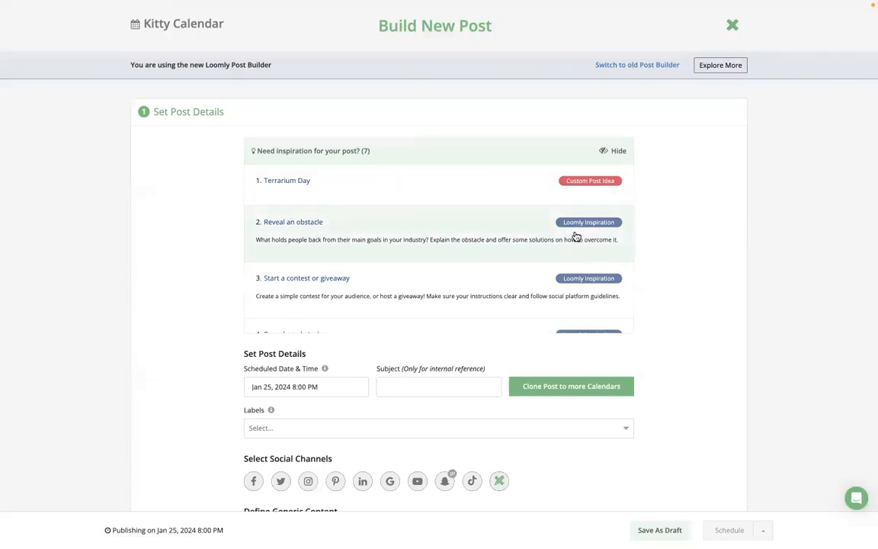
scroll(576, 237, down, 3)
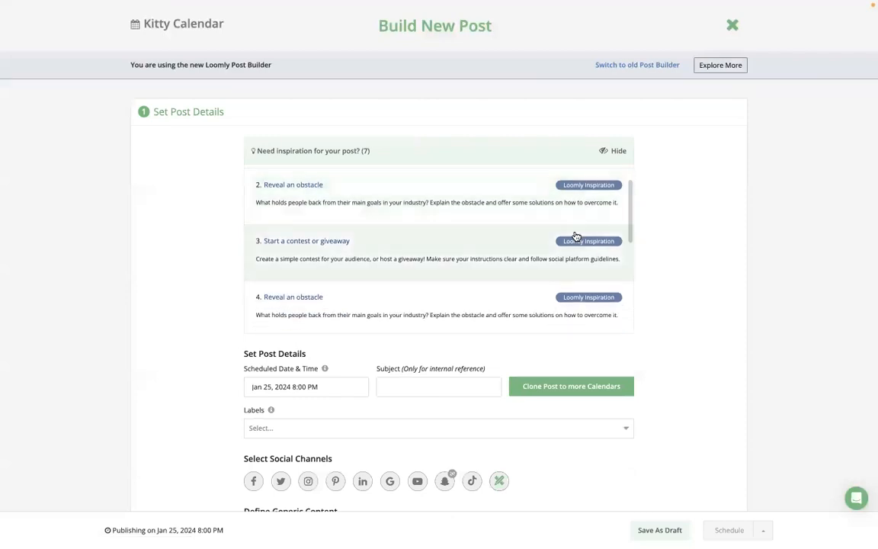
scroll(576, 237, up, 2)
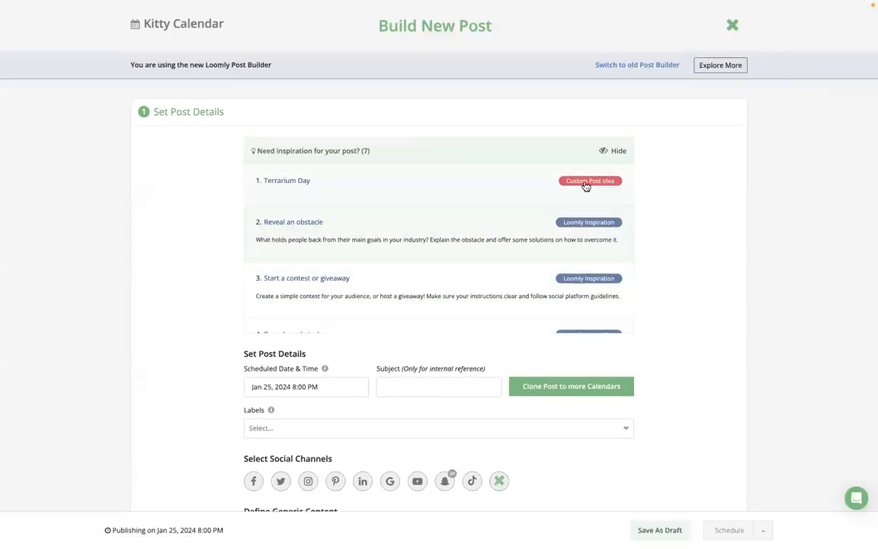
scroll(578, 208, down, 3)
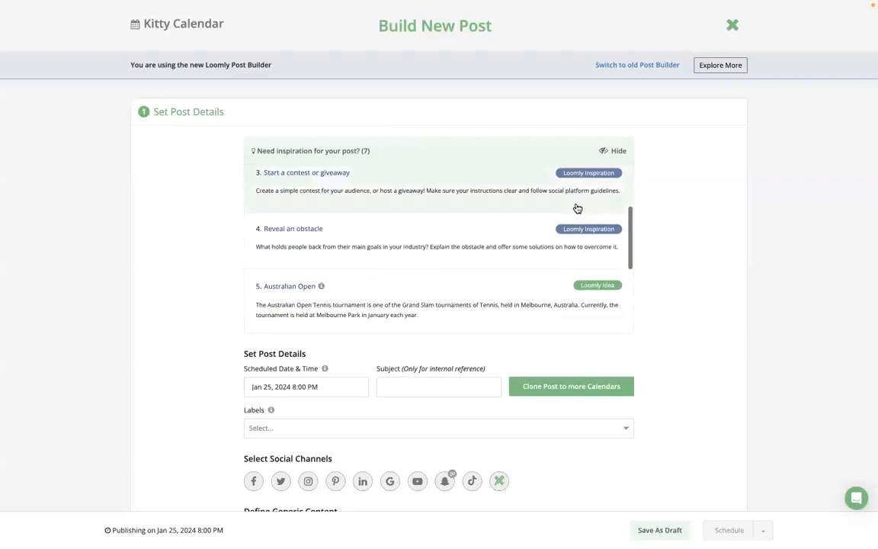
scroll(577, 211, down, 5)
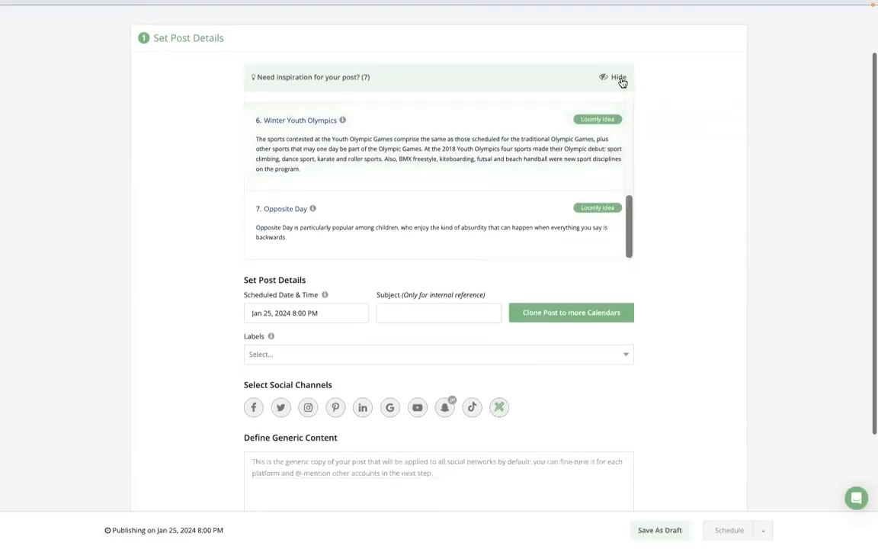
click(618, 78)
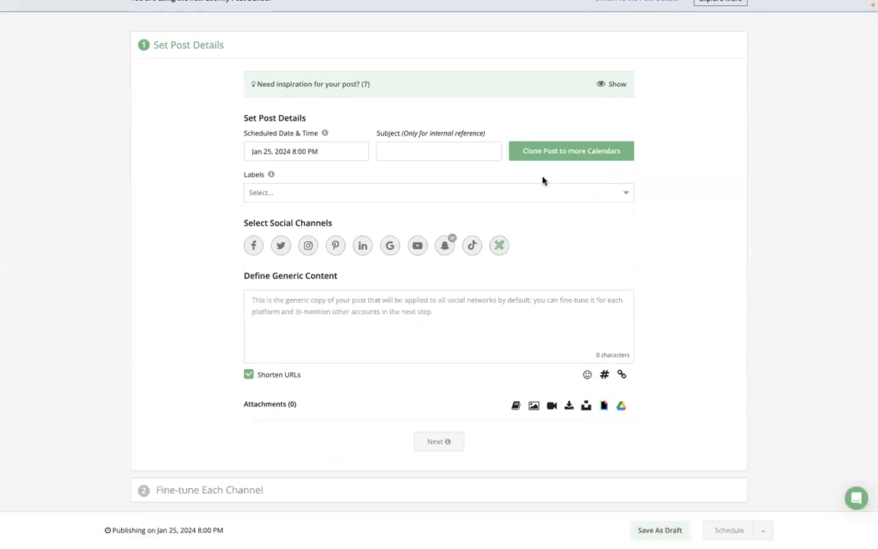
Set a custom scheduled date and time of Jan 25, 2024 8:58 PM for the post.
click(343, 151)
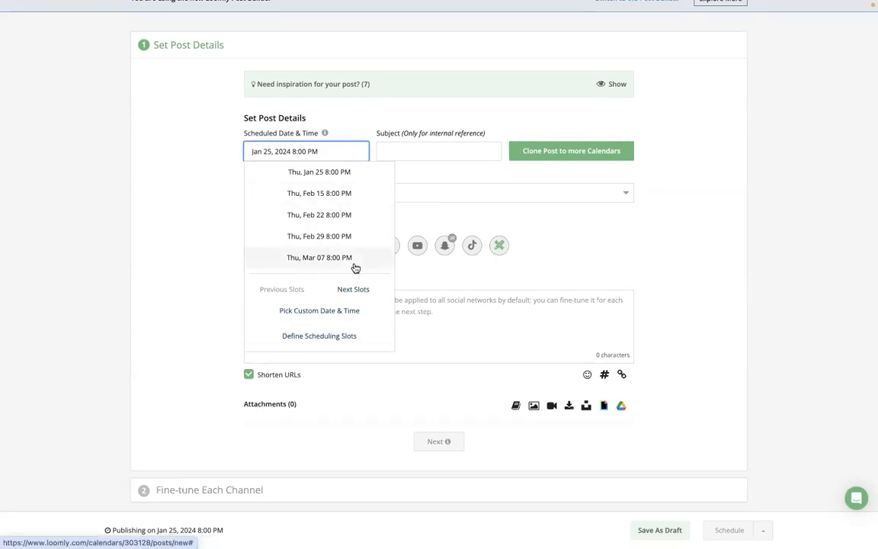
click(339, 312)
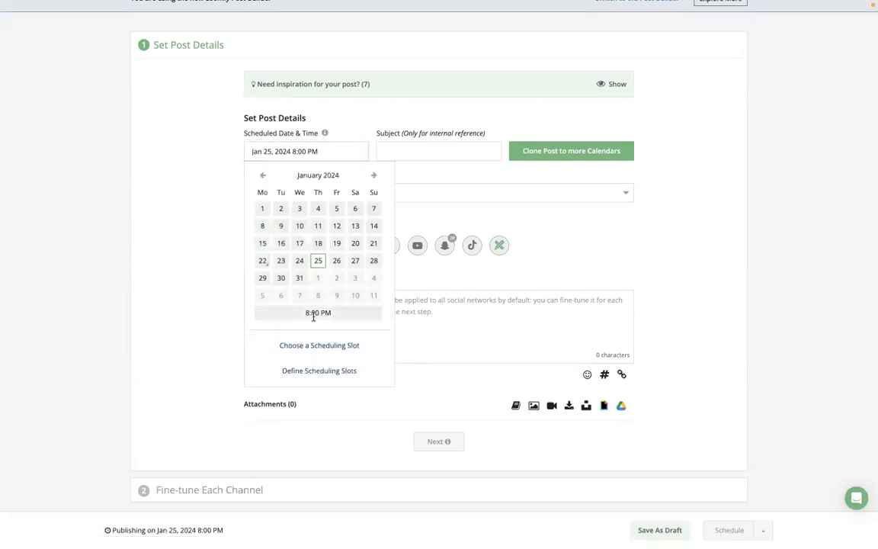
click(318, 313)
click(318, 234)
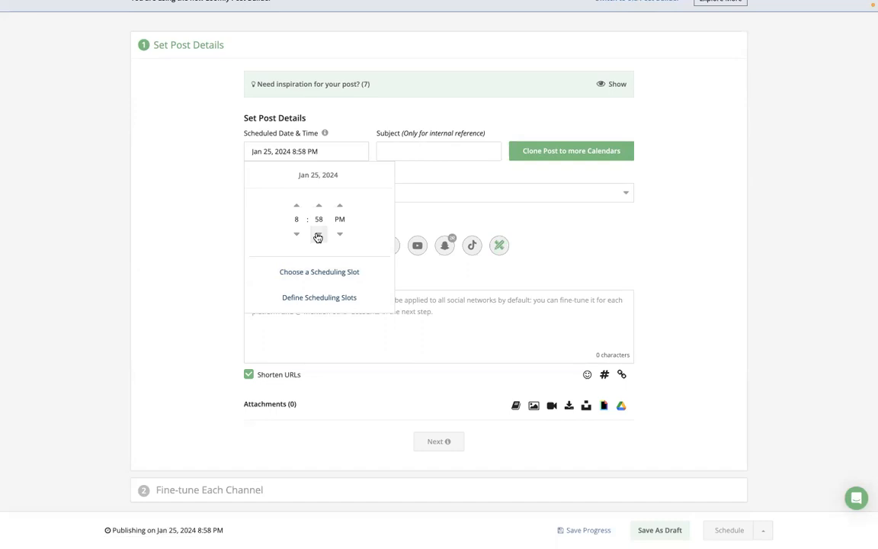
click(224, 242)
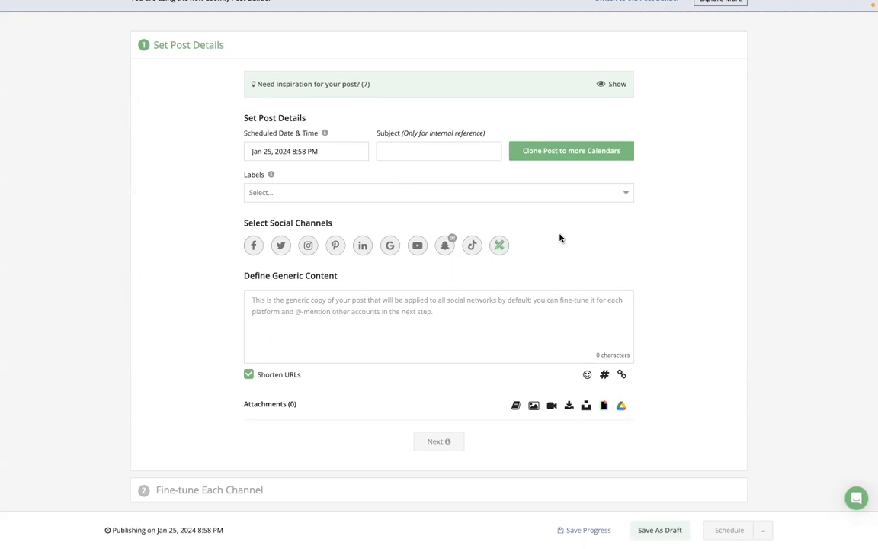
Give the post the subject "webinar" and assign it the Webinar label.
click(460, 150)
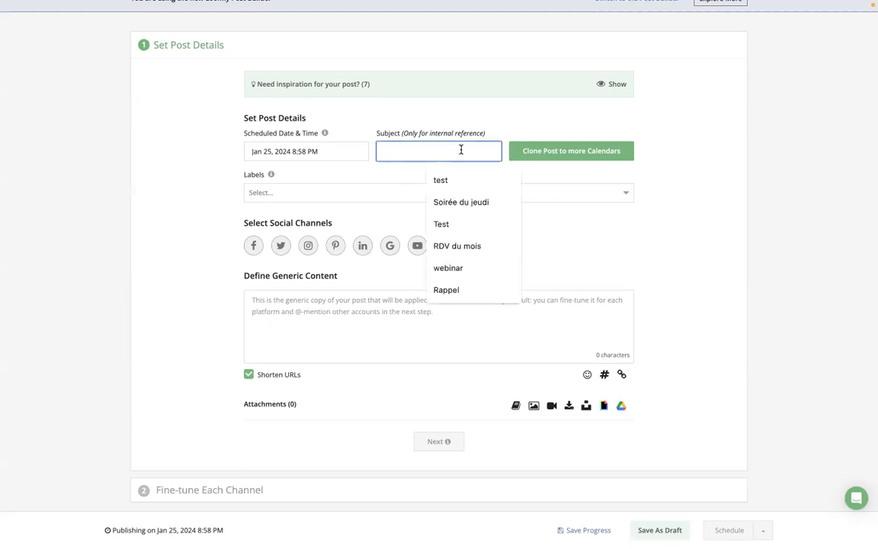
click(476, 267)
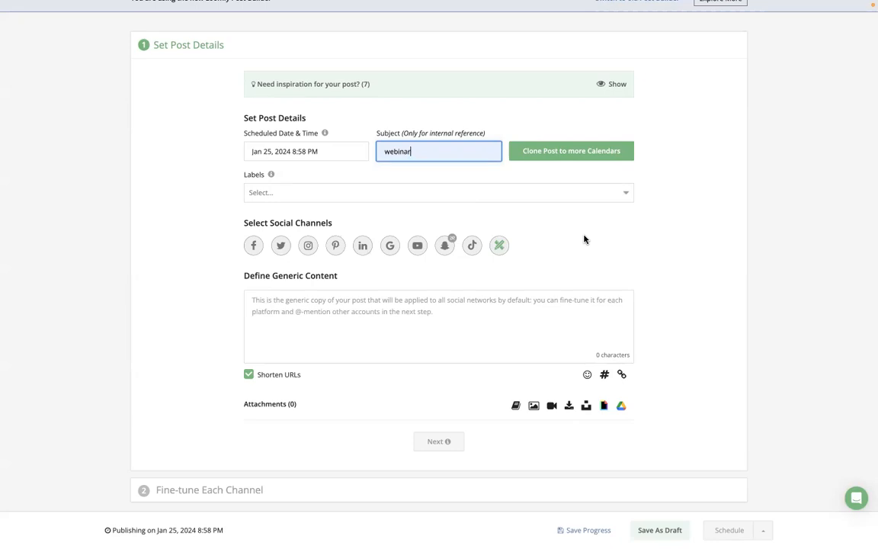
click(512, 198)
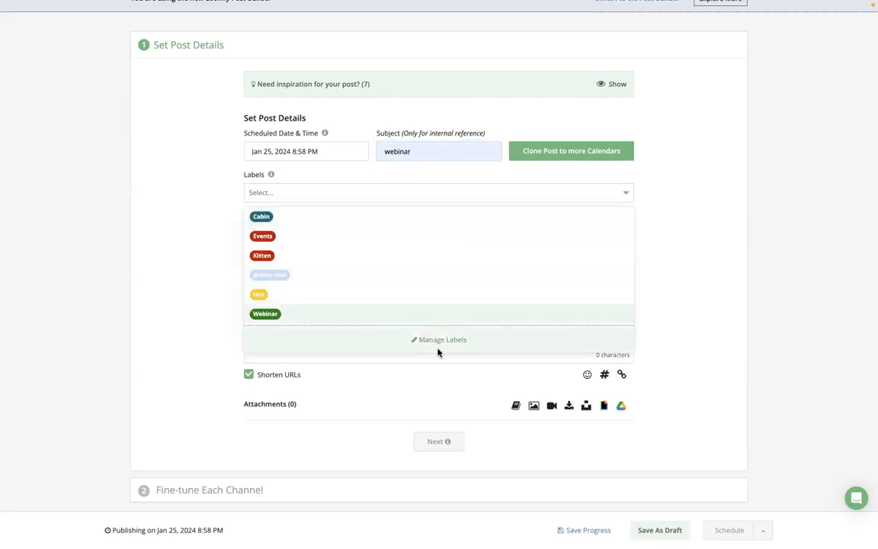
click(301, 316)
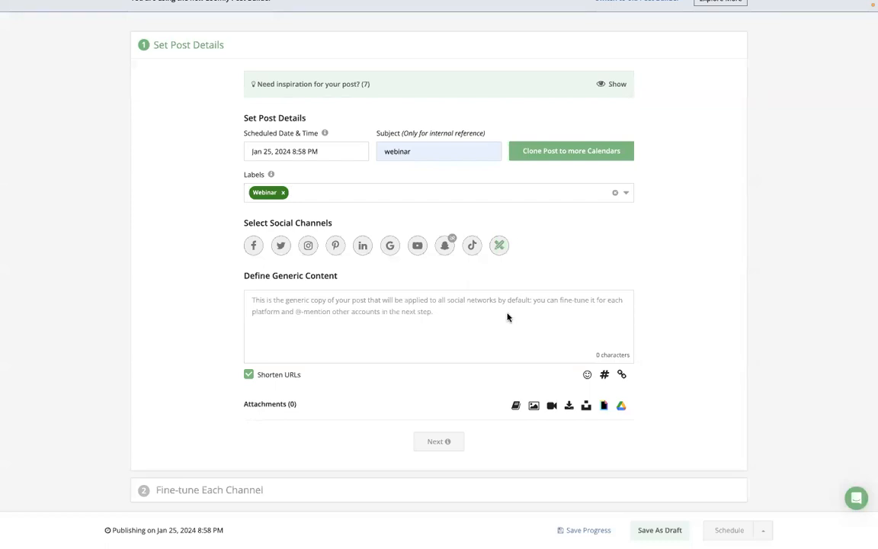
Select Facebook, Instagram and LinkedIn as the post's channels and enter the generic content "This is a webinar".
click(254, 245)
click(307, 248)
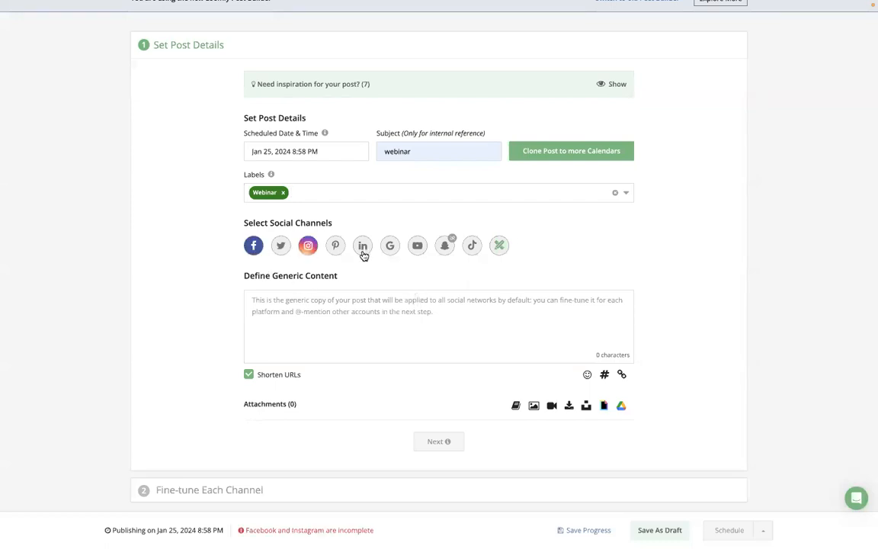
click(363, 252)
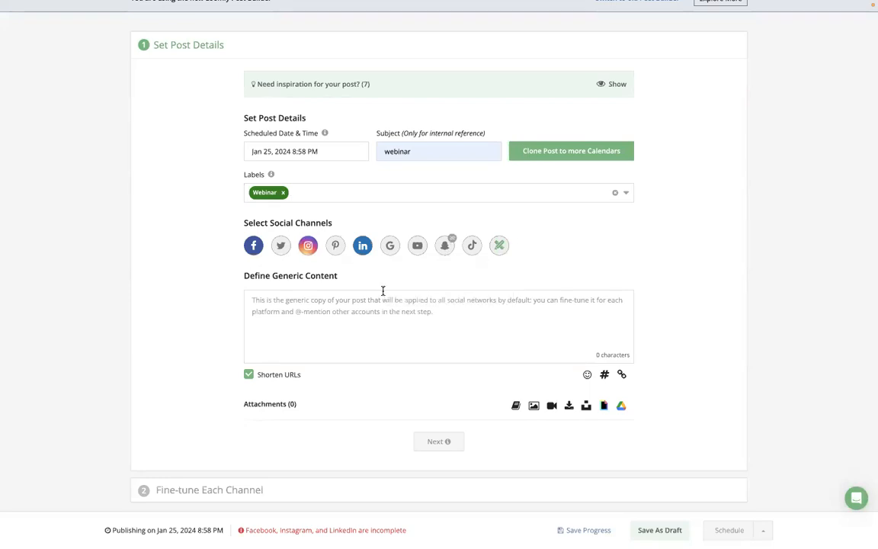
click(350, 305)
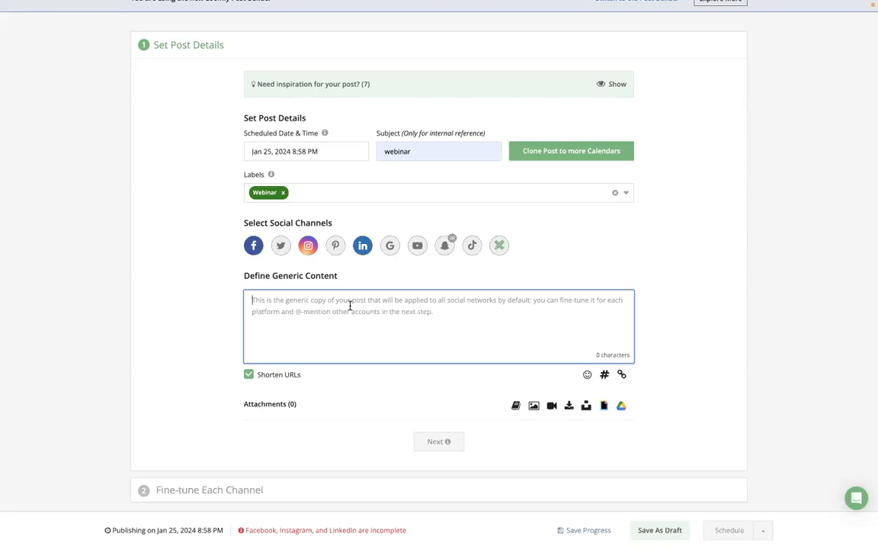
text(This is )
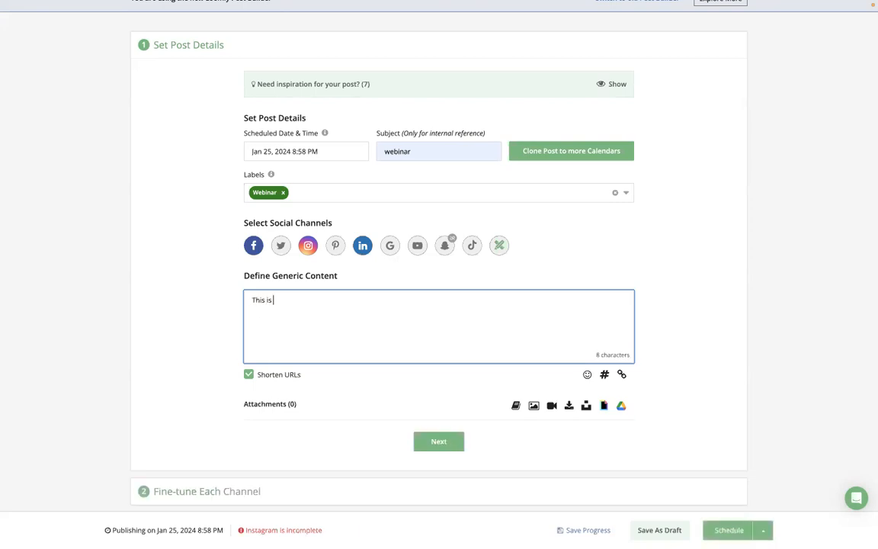
text(a webinar)
click(515, 406)
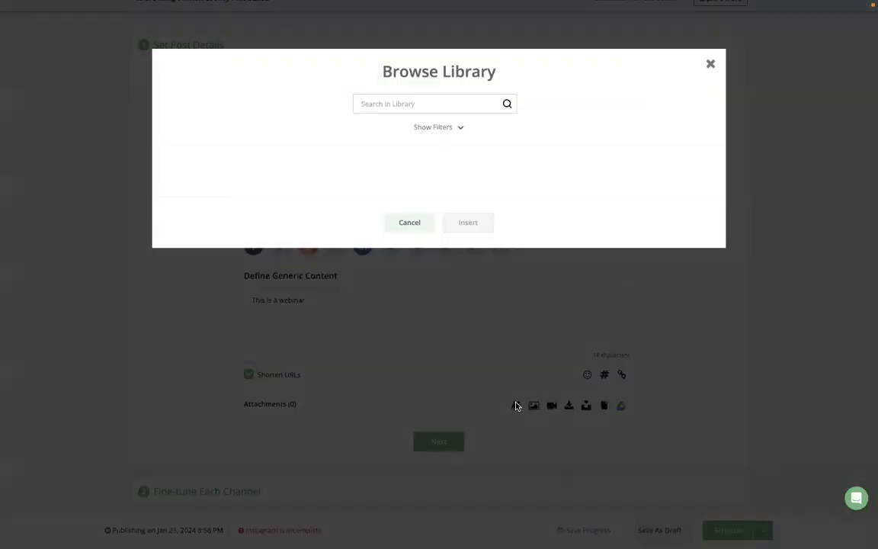
click(637, 228)
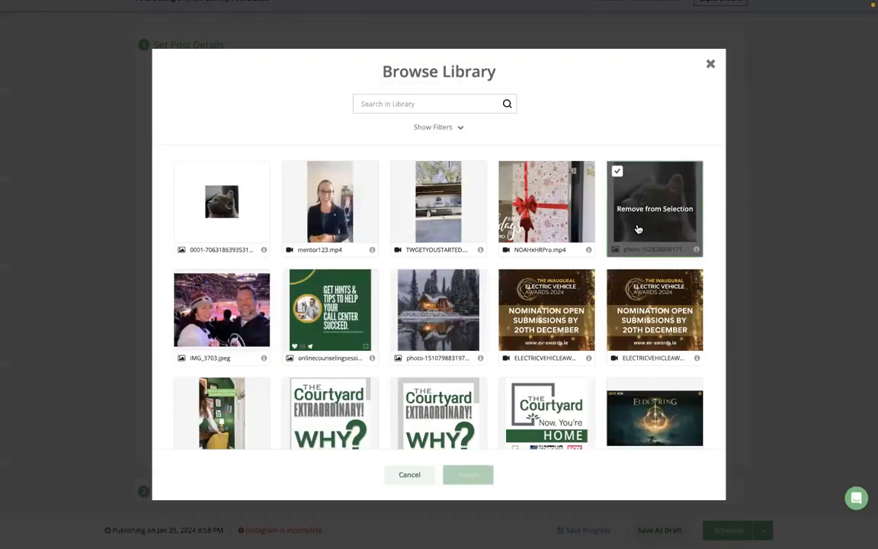
click(468, 473)
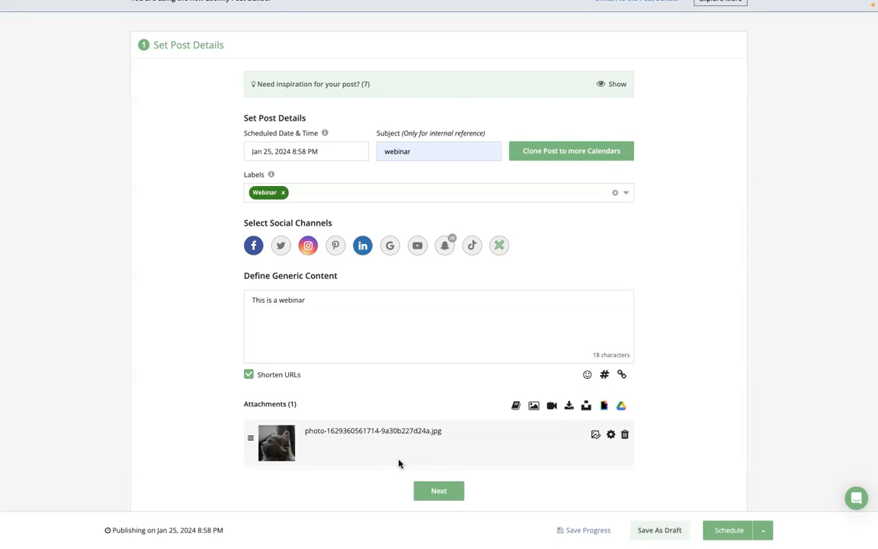
Examine the crop shape presets in the attached photo's image editor and leave without saving.
click(597, 436)
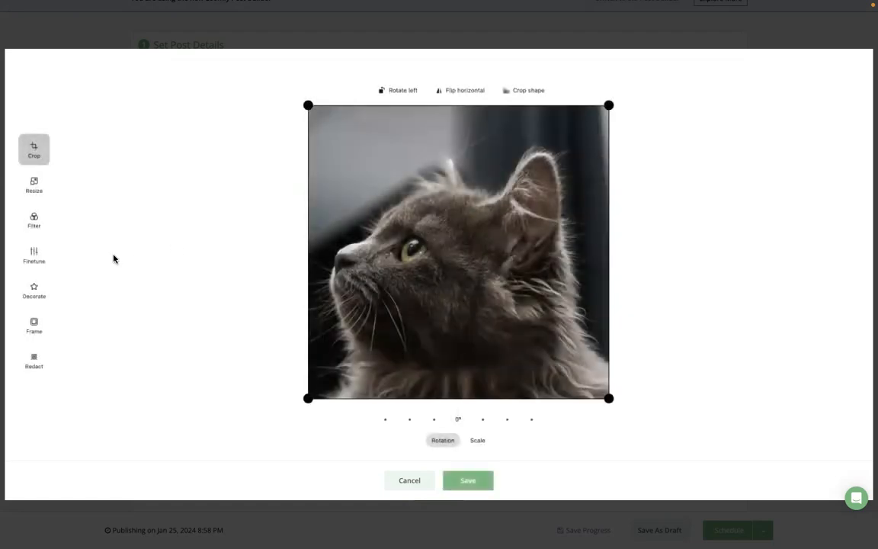
click(540, 92)
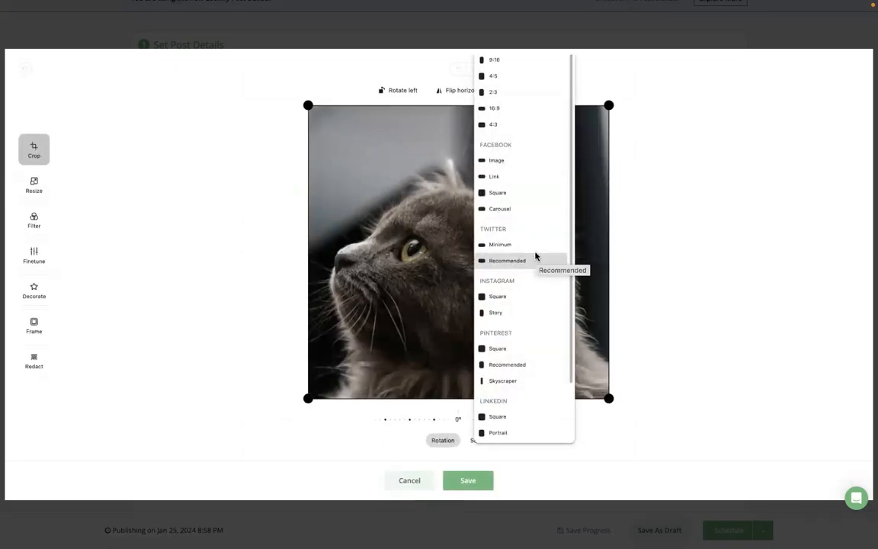
click(402, 482)
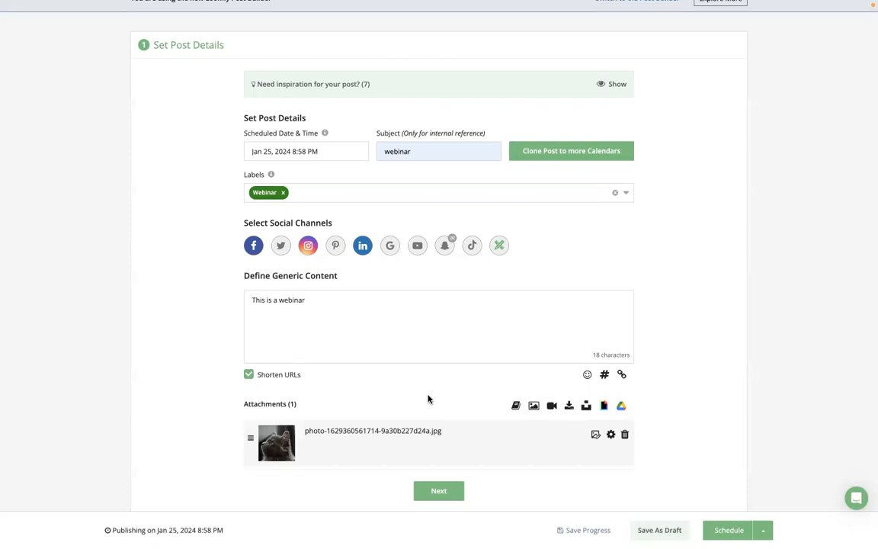
Examine the list of other calendars the post can be cloned to, without selecting any.
click(555, 150)
click(435, 124)
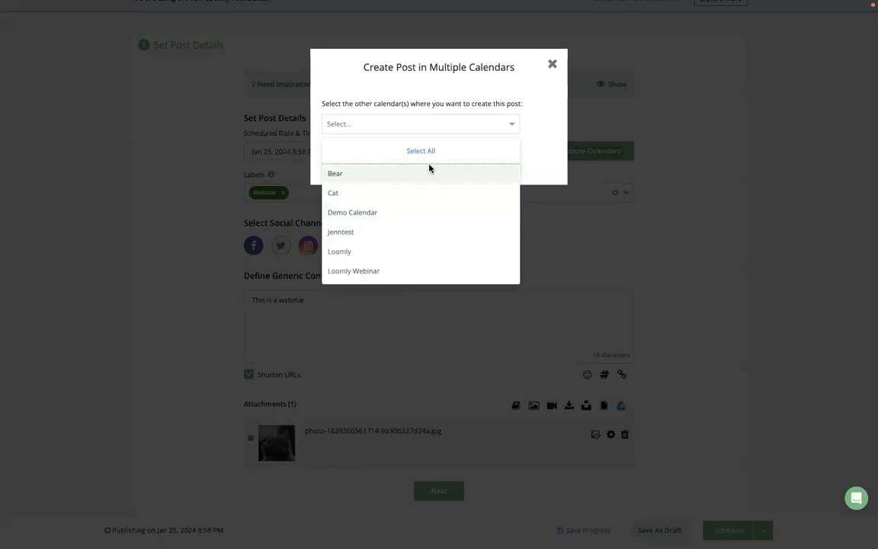
click(551, 67)
click(550, 67)
Review the suggested and trending hashtags, and add the Webinar hashtag collection to the end of the generic content.
scroll(582, 257, down, 1)
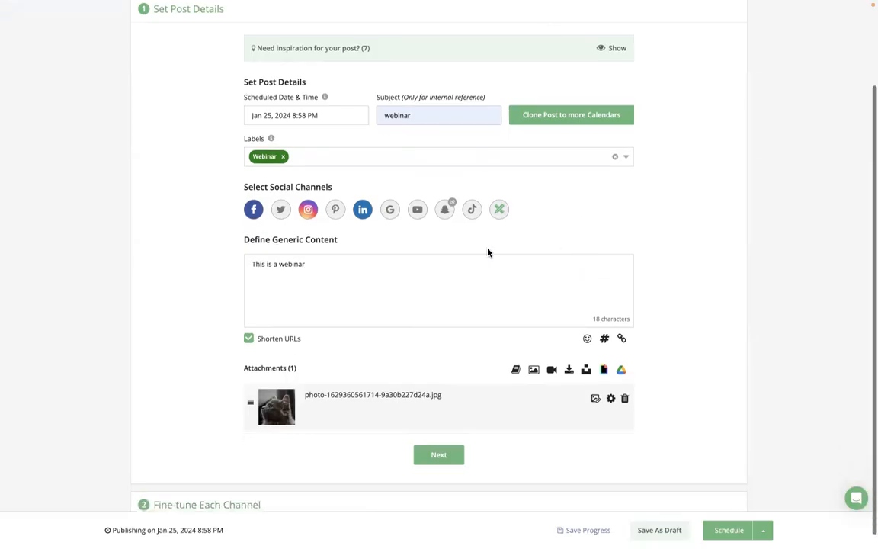
scroll(396, 226, up, 1)
click(347, 305)
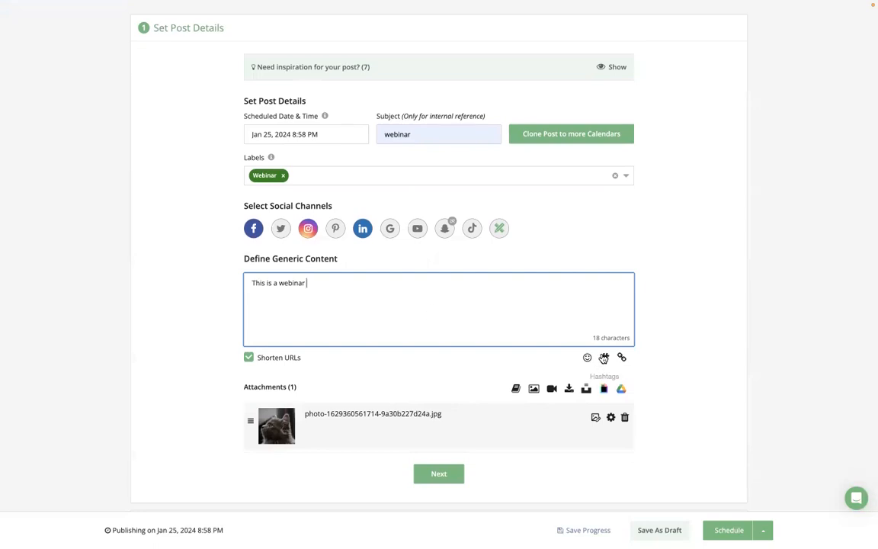
click(603, 358)
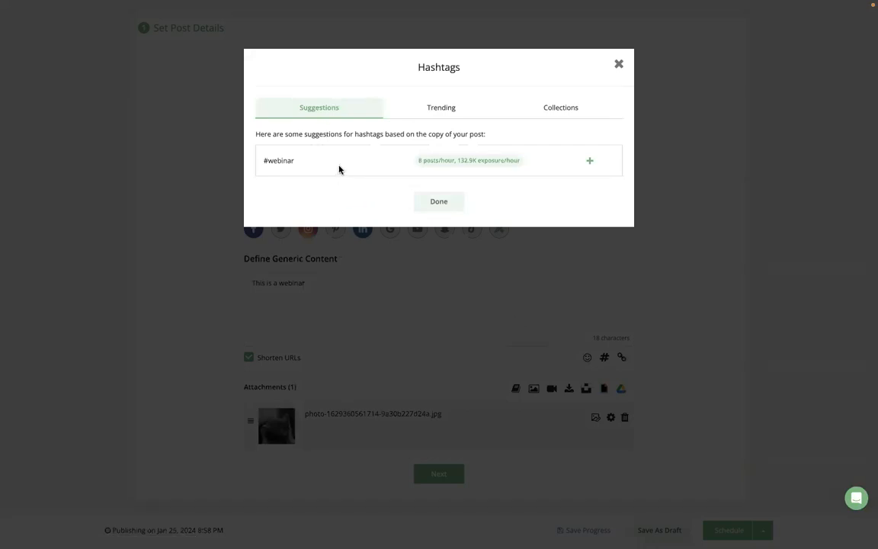
click(447, 111)
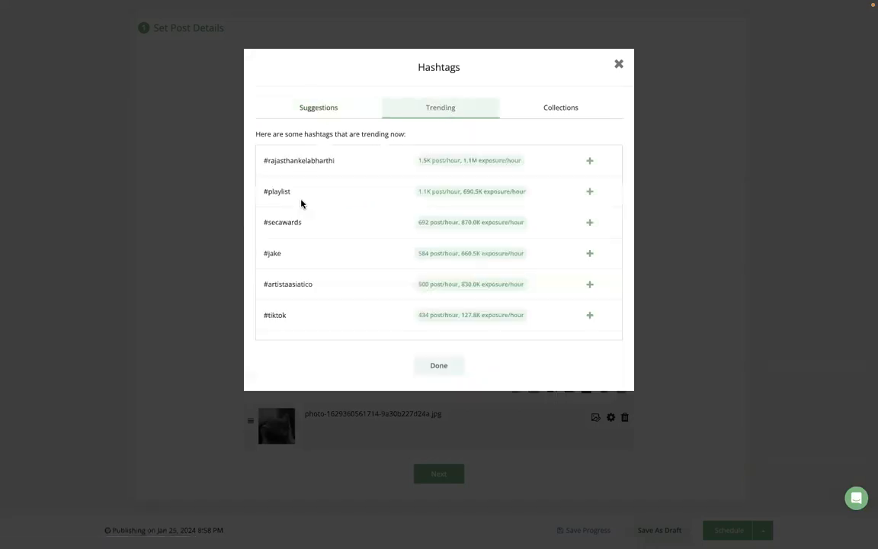
click(557, 111)
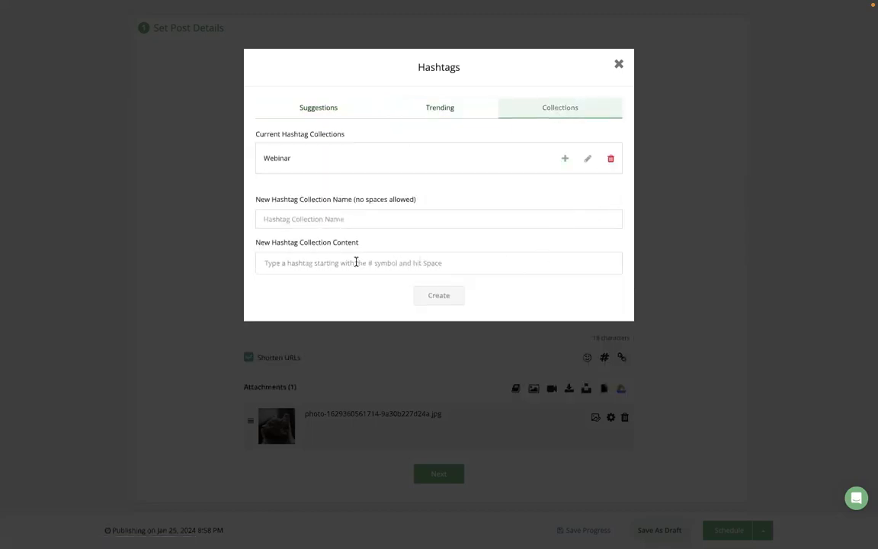
click(565, 160)
click(617, 65)
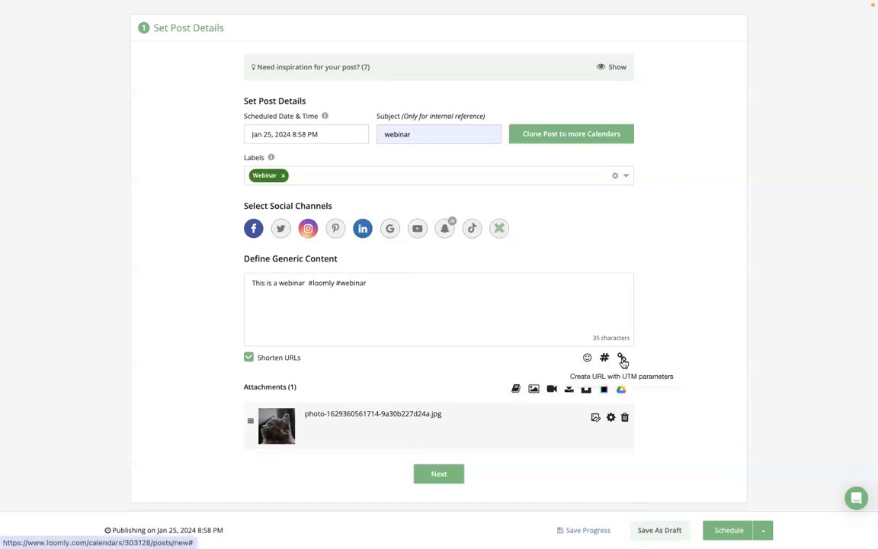
Examine the fields for building a URL with UTM parameters and return to the post without adding one.
click(622, 359)
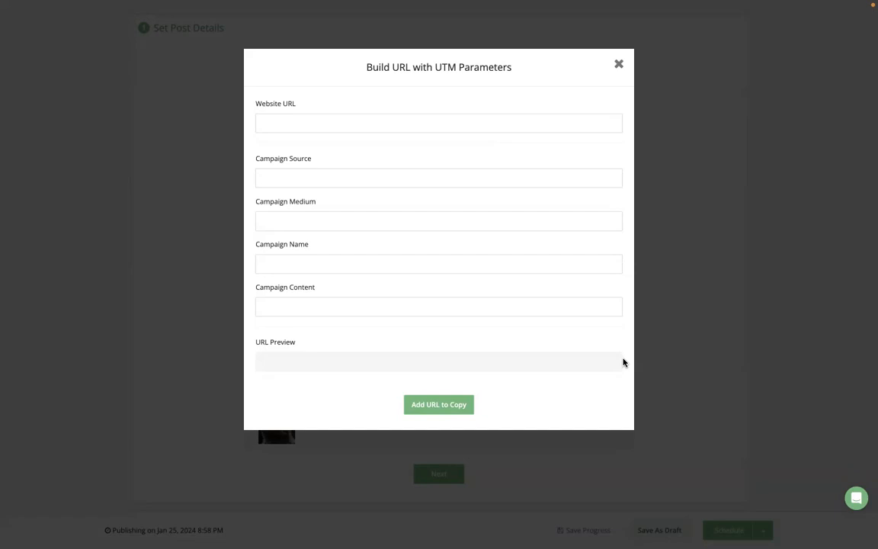
click(619, 66)
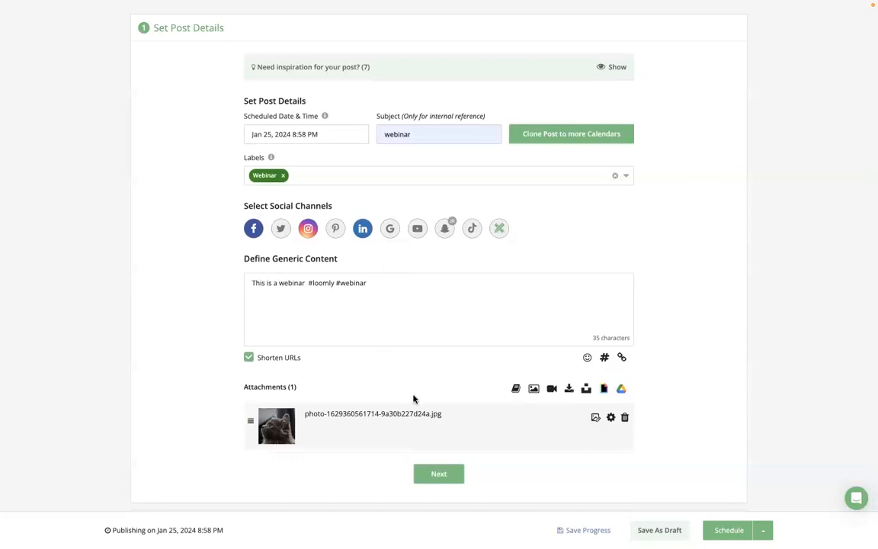
scroll(414, 399, down, 1)
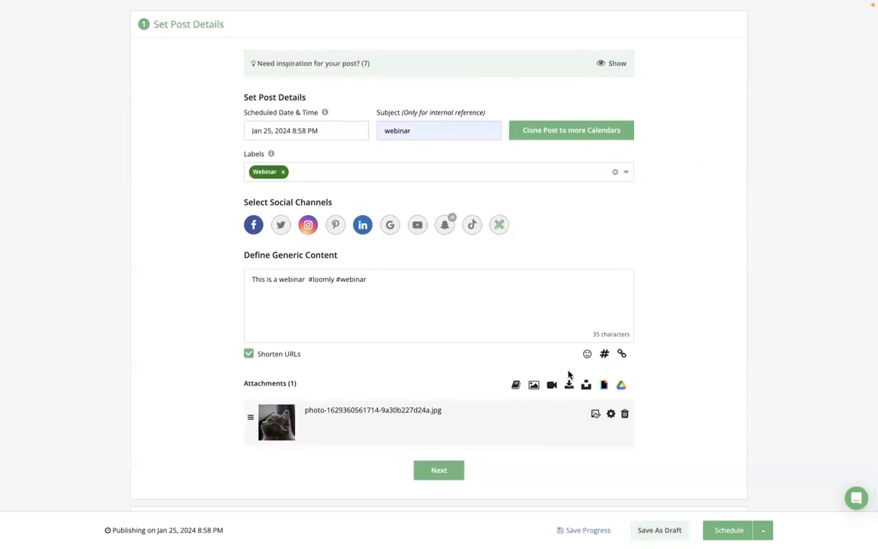
scroll(567, 375, down, 1)
scroll(609, 327, up, 1)
click(337, 298)
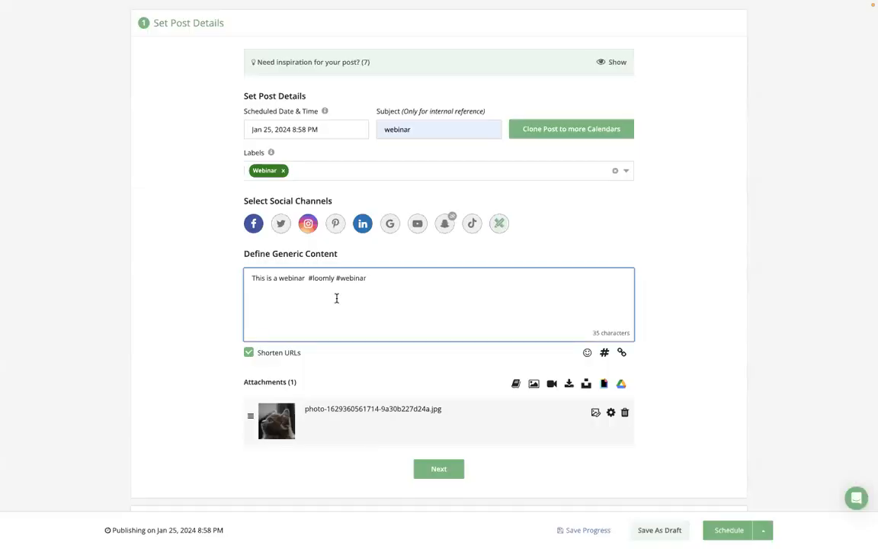
key(Return)
text(https://intercom.help/loomly/en/articles/5545026-does-loomly-have-a-canva-integration)
click(449, 471)
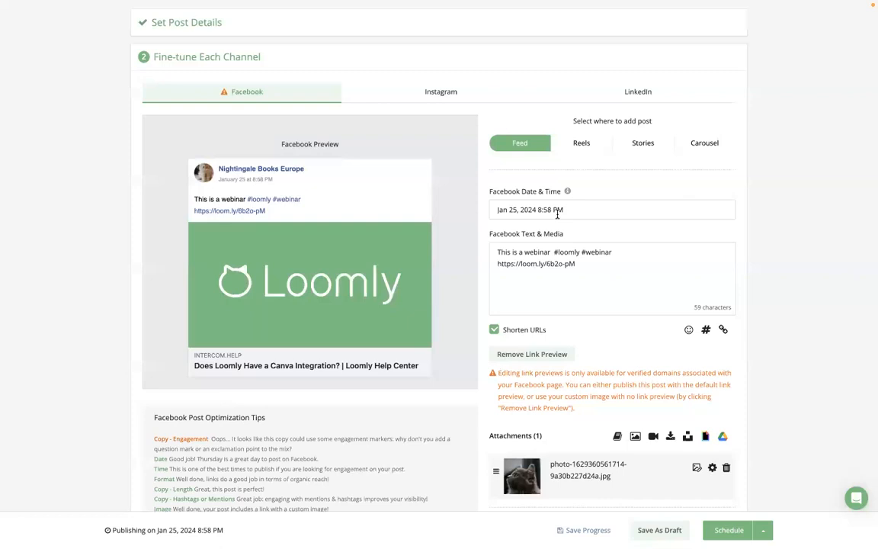
Set the LinkedIn version's publishing slot to Thu, Feb 29 8:00 PM.
click(640, 91)
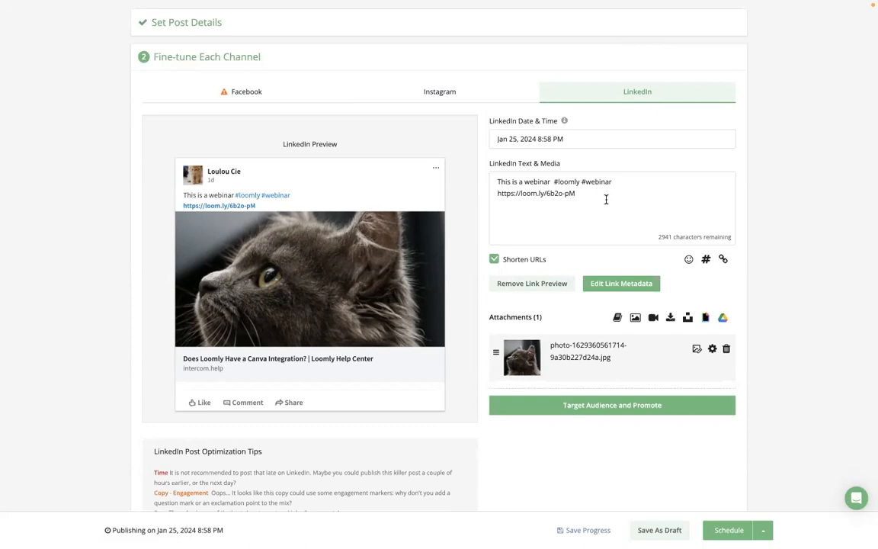
click(558, 139)
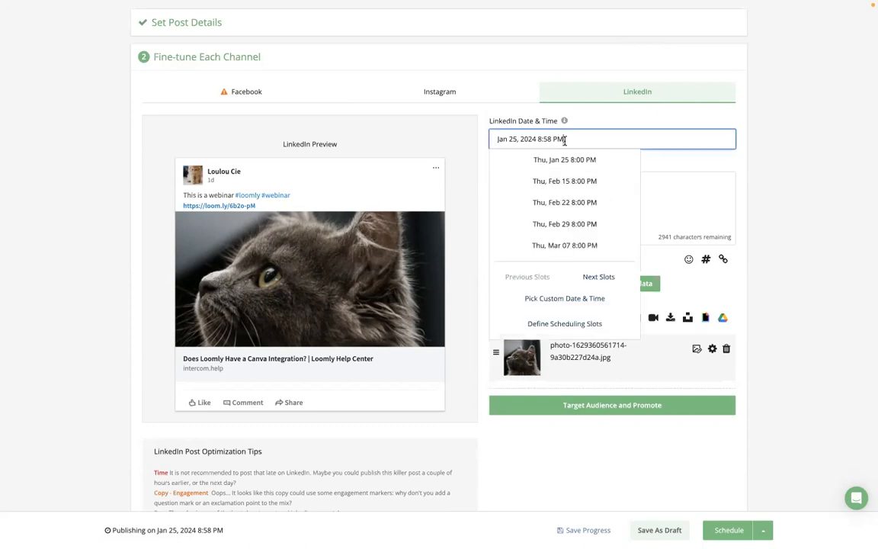
click(587, 229)
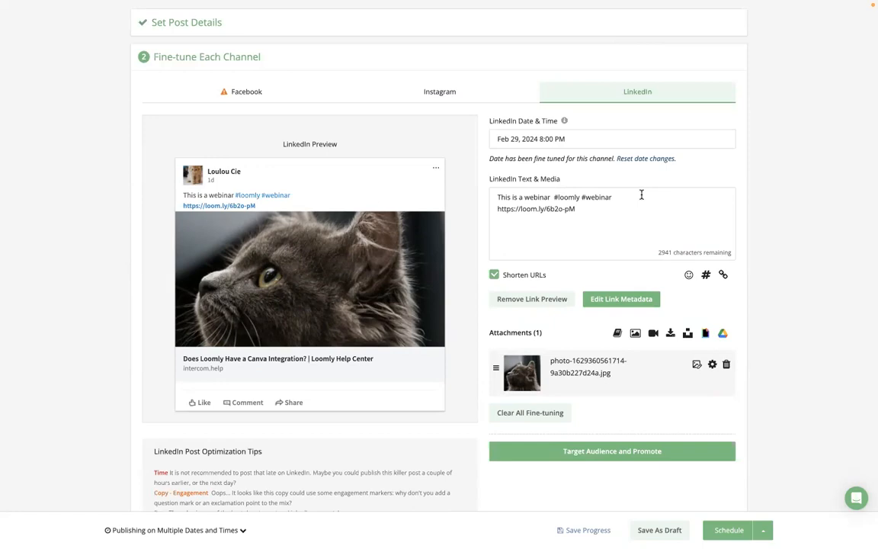
Examine the Instagram version's preview, publishing mode, first comment, location and collaborator fields.
click(406, 92)
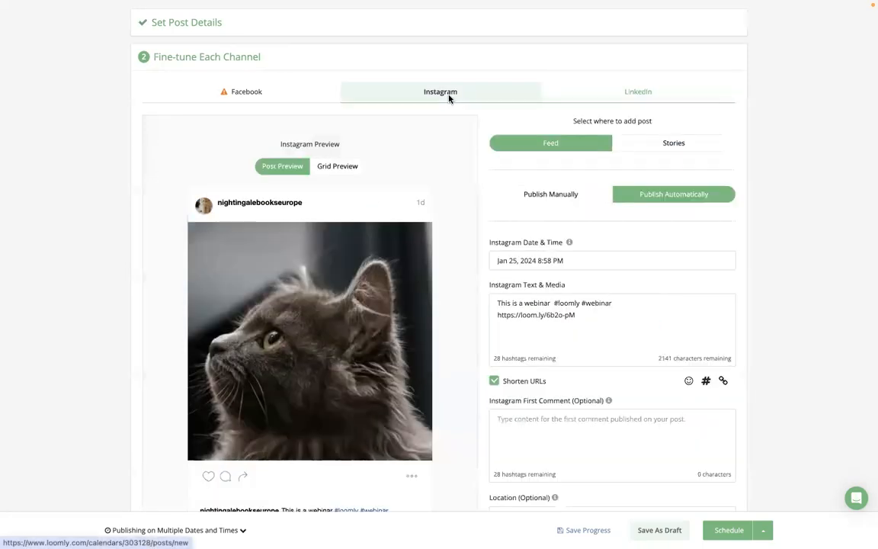
scroll(513, 200, down, 3)
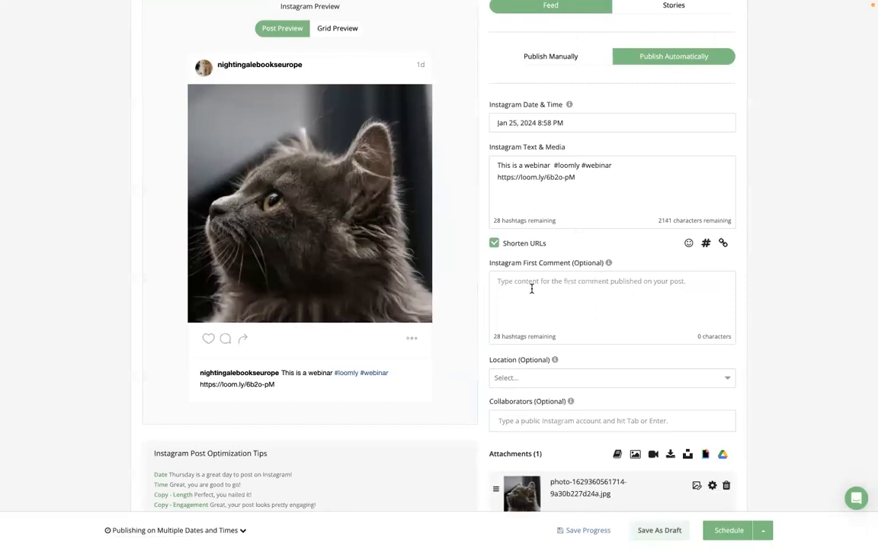
scroll(531, 288, down, 1)
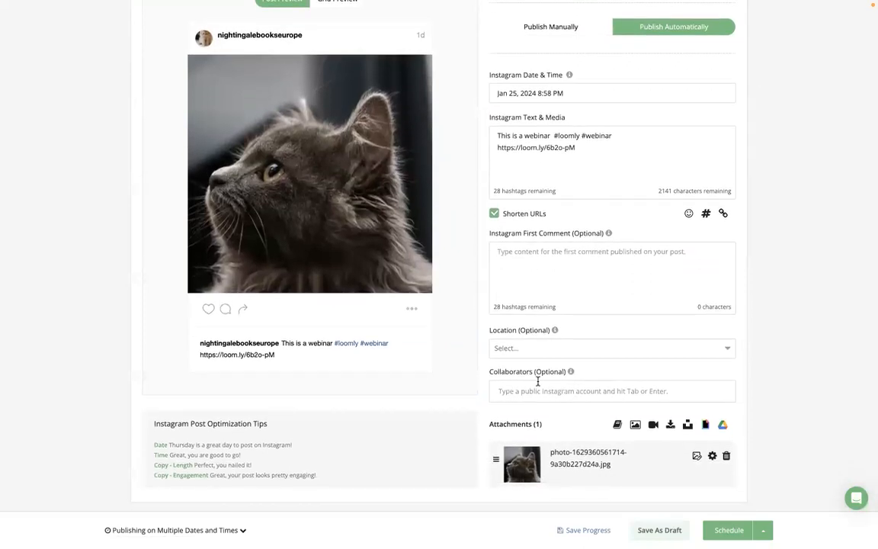
scroll(537, 381, up, 3)
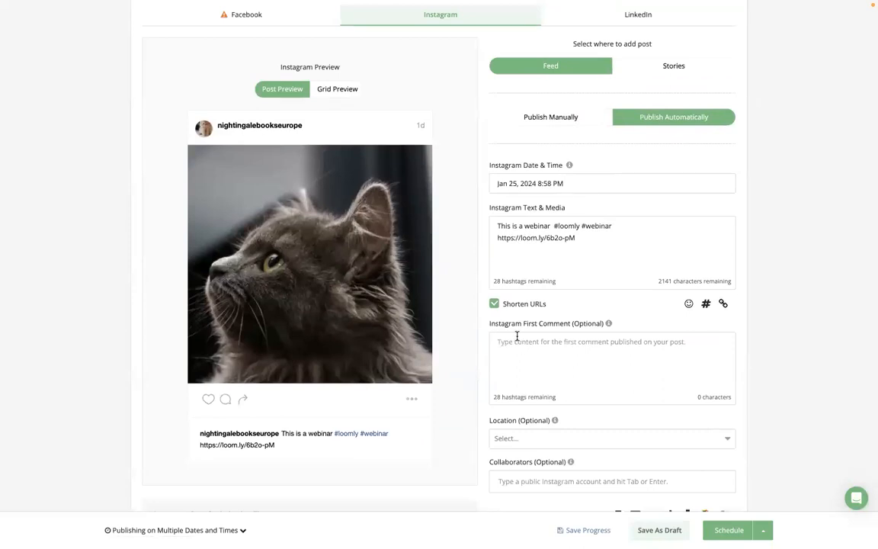
scroll(235, 239, up, 3)
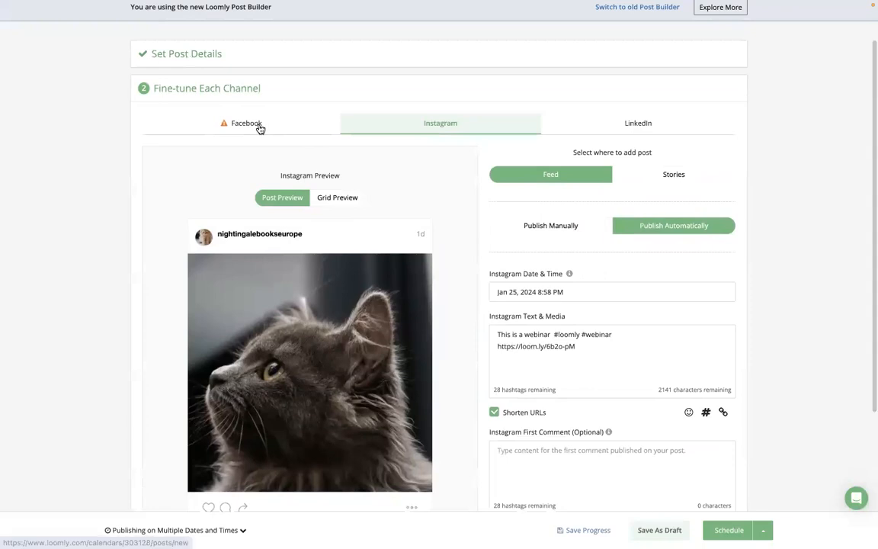
Remove the link preview from the Facebook version of the post.
click(257, 126)
scroll(257, 131, down, 2)
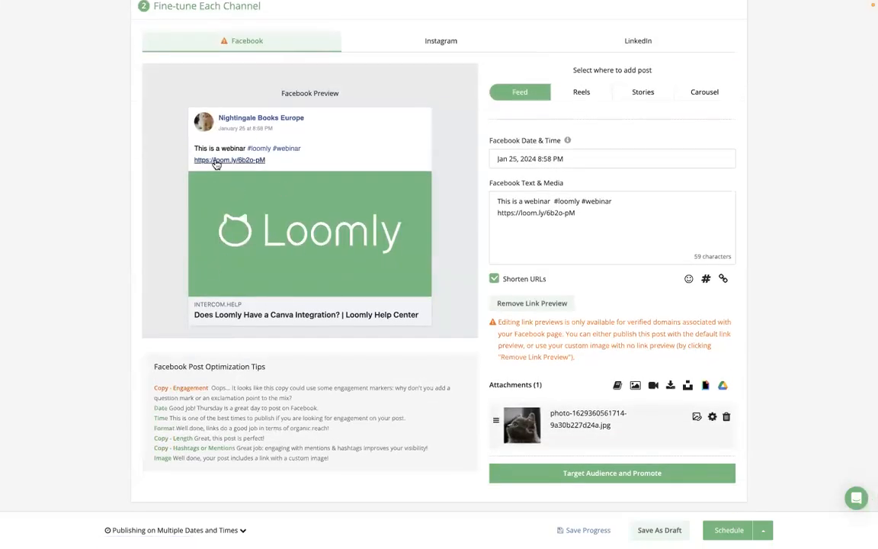
click(557, 304)
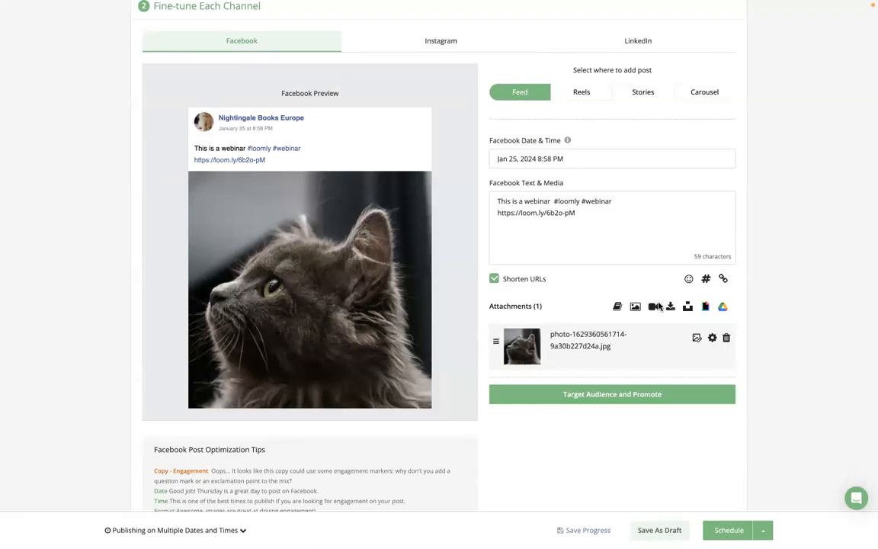
Examine the Facebook photo's alt text field and the audience and post sponsoring options, leaving them unchanged.
click(711, 338)
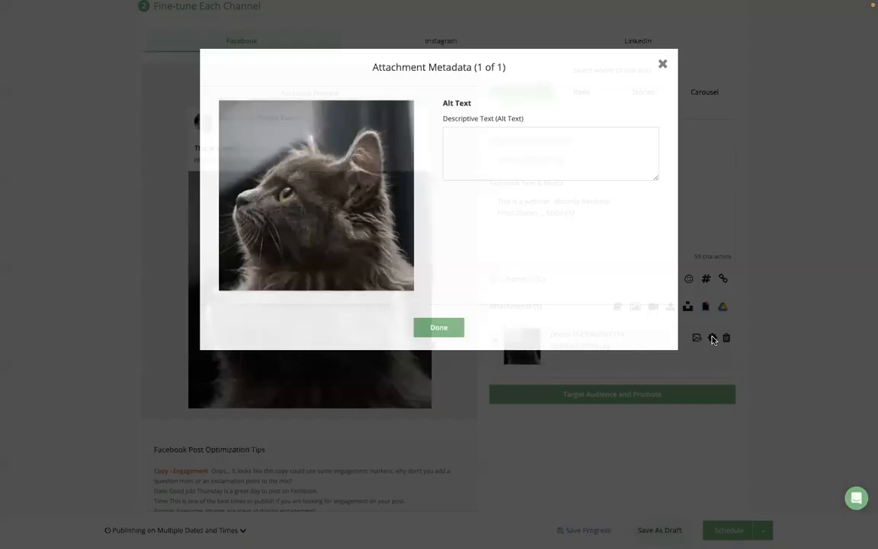
click(660, 66)
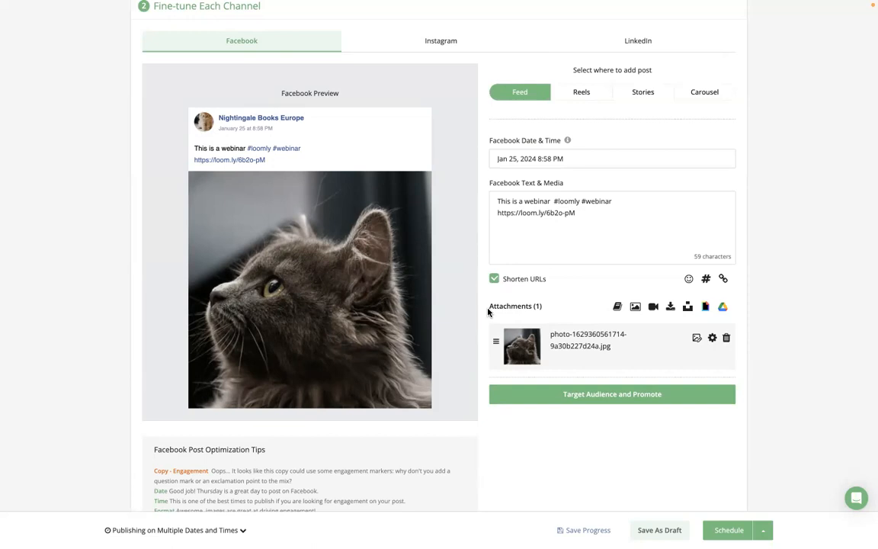
click(598, 399)
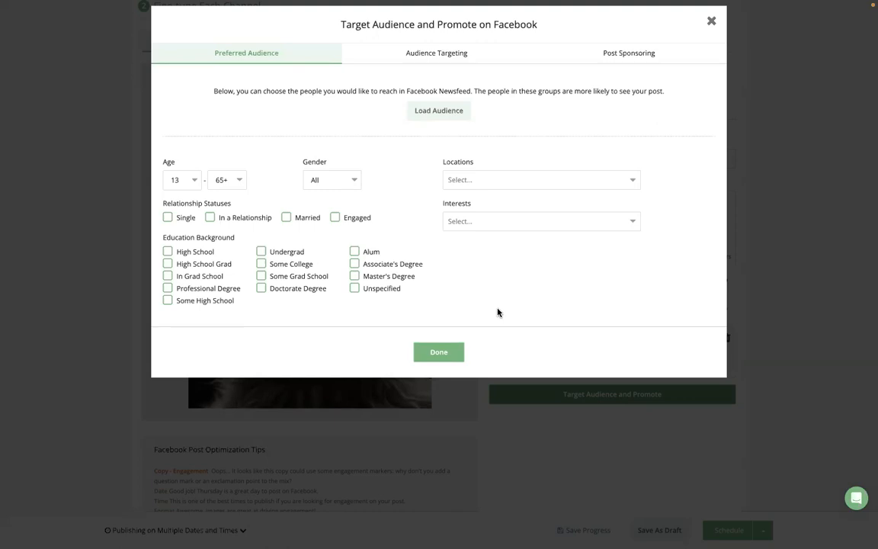
click(629, 54)
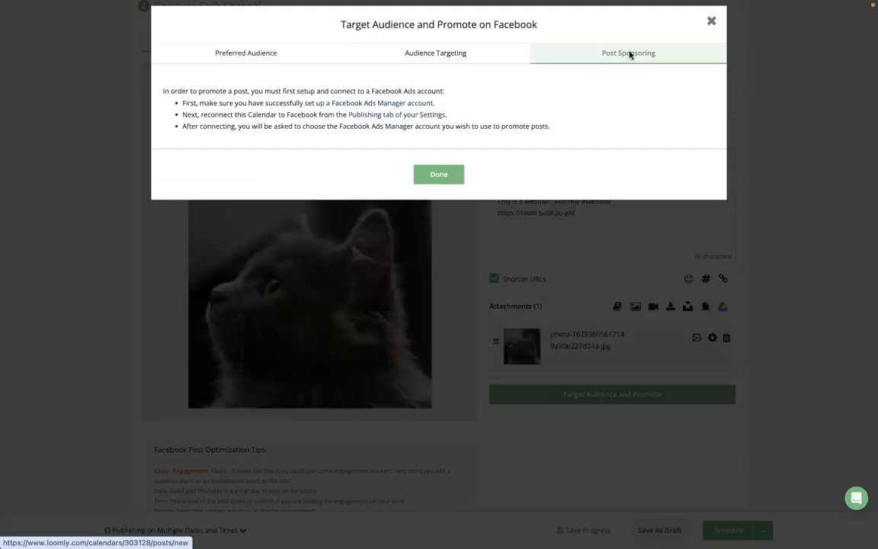
click(710, 24)
Review the Facebook optimization tips and the draft, approval and publishing options, and leave the post builder.
scroll(617, 202, down, 2)
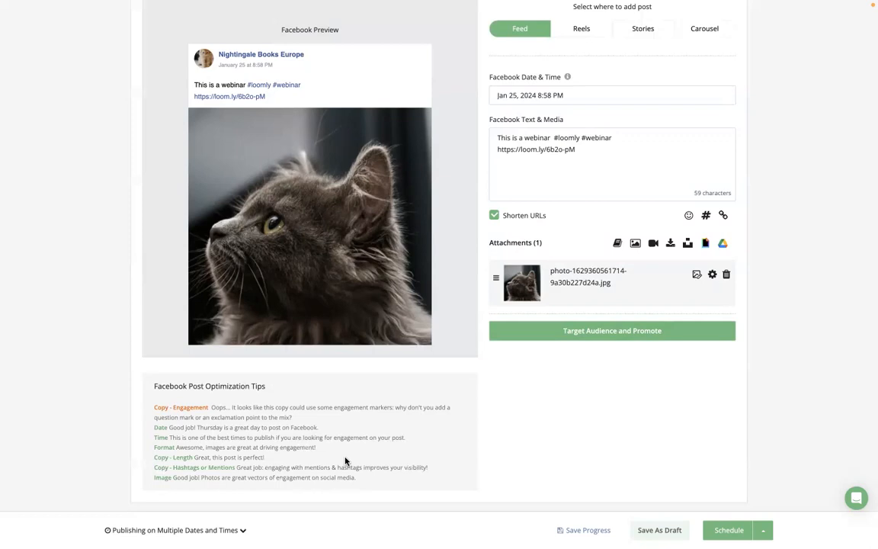
click(651, 530)
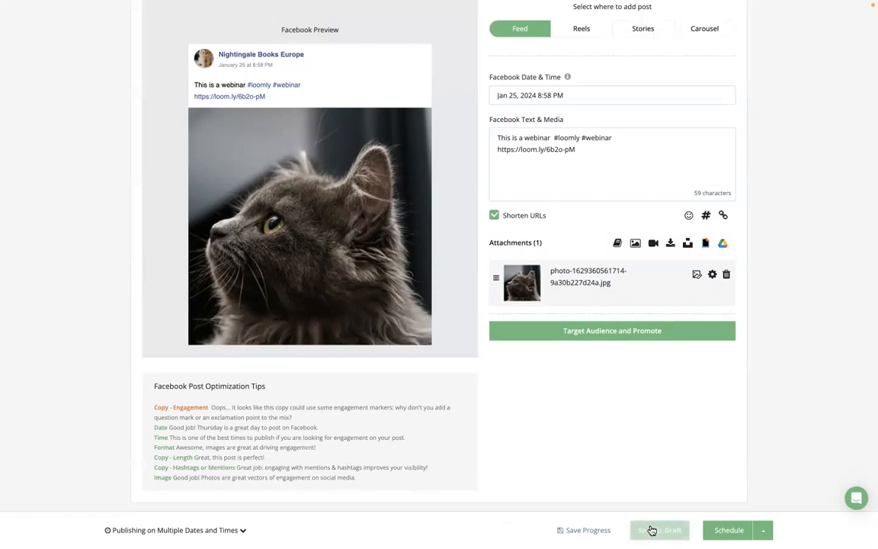
click(763, 529)
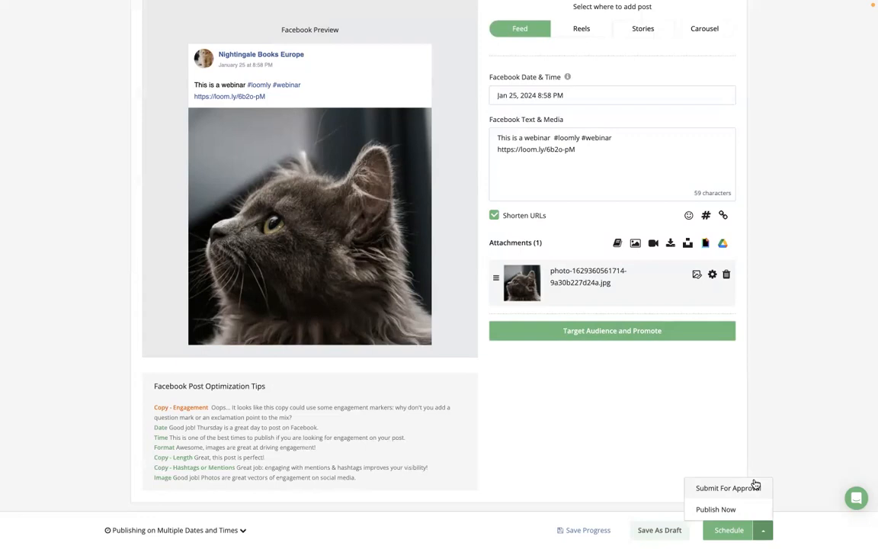
key(ctrl+Left)
click(634, 481)
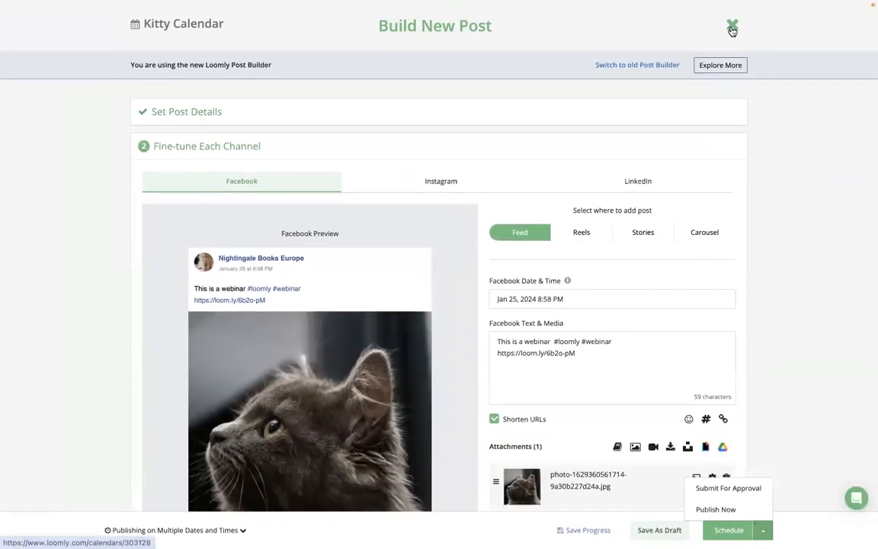
click(730, 28)
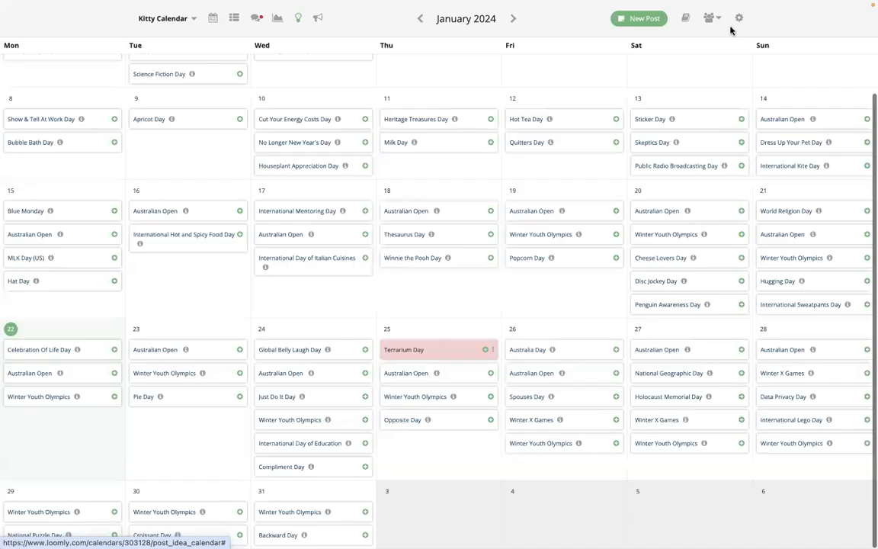
Open the content library, switch to the Loomly calendar's library and examine its filter options without applying any.
click(686, 20)
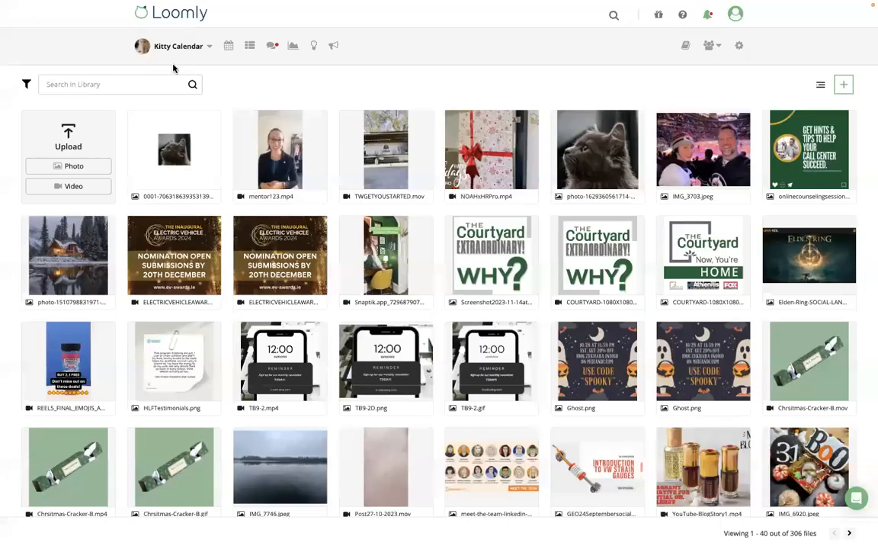
click(183, 50)
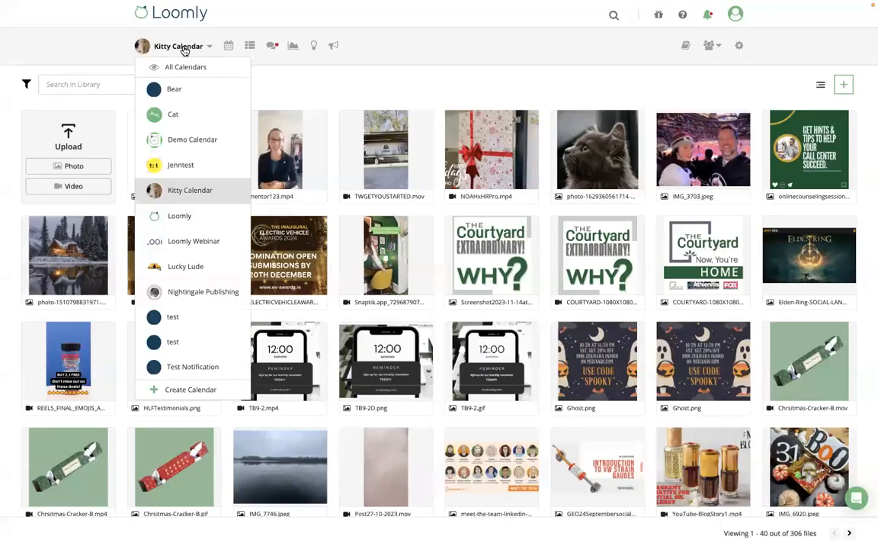
click(182, 218)
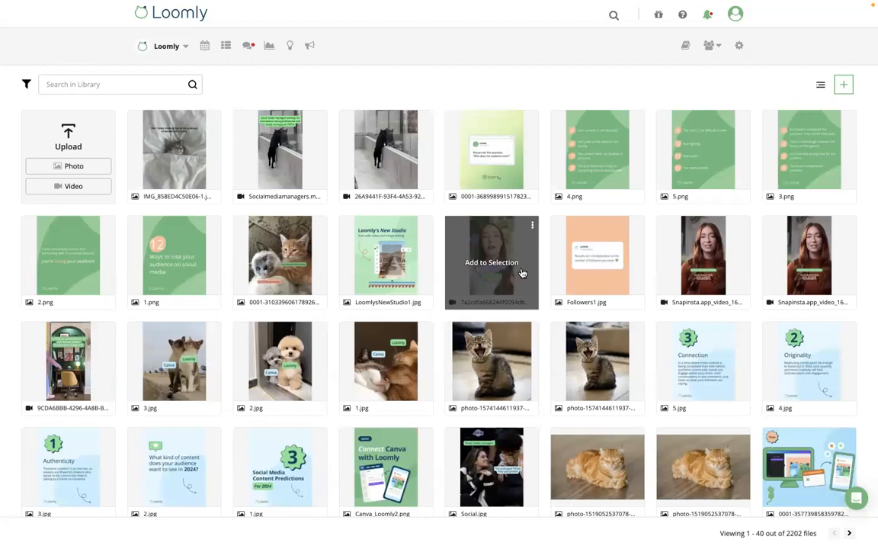
click(27, 84)
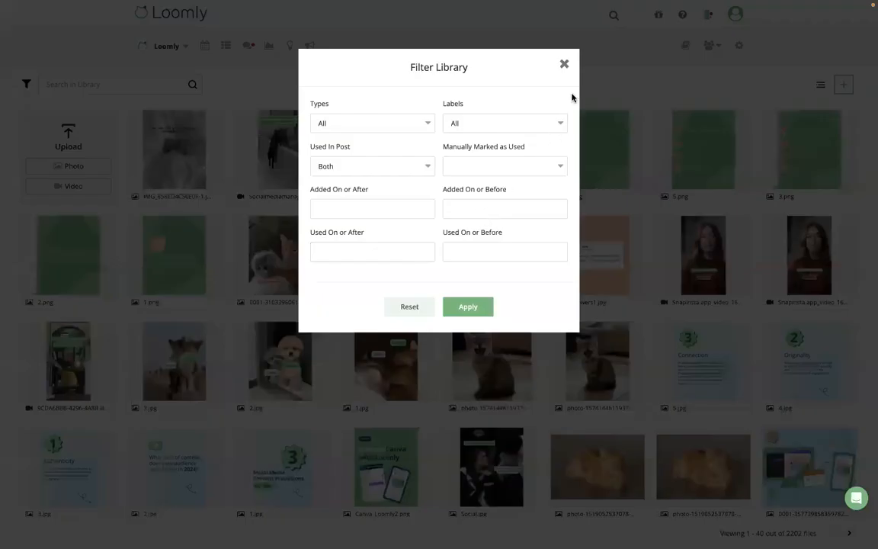
click(564, 64)
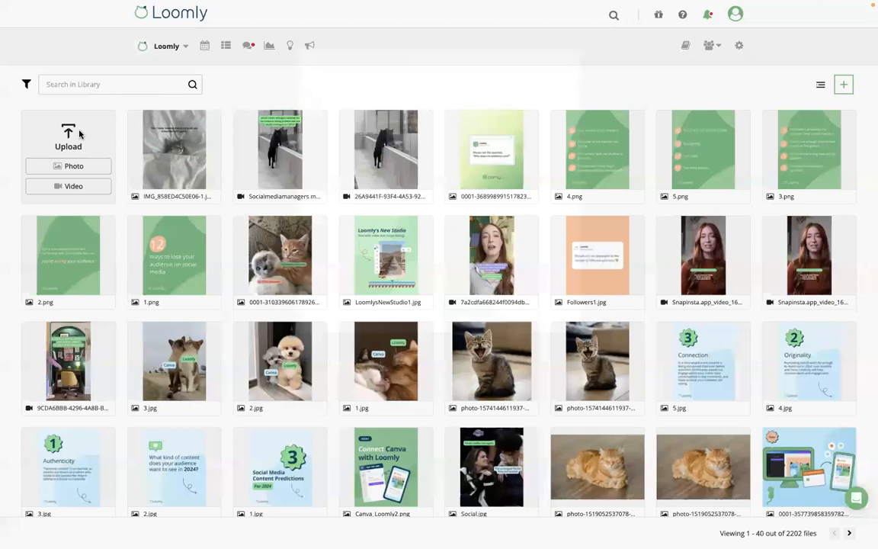
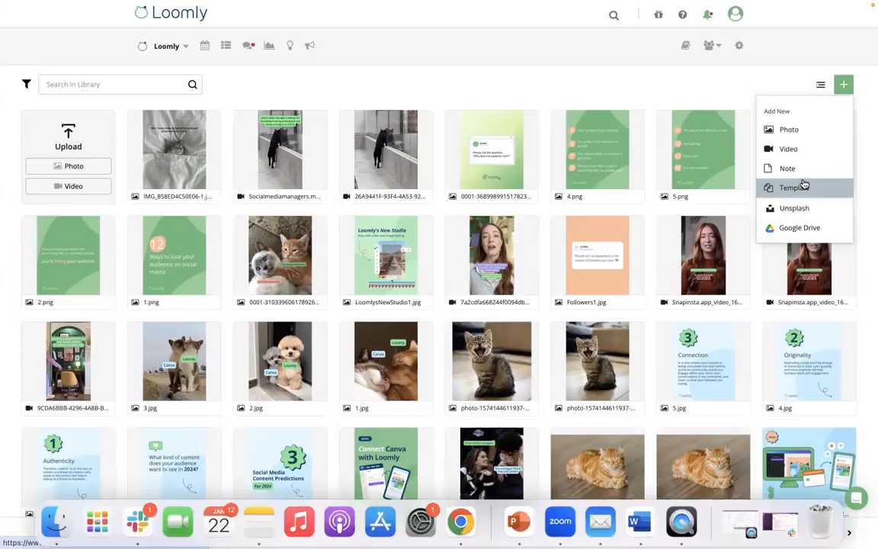
Switch back to Kitty Calendar and examine the general options and connected social accounts in its calendar settings.
click(169, 43)
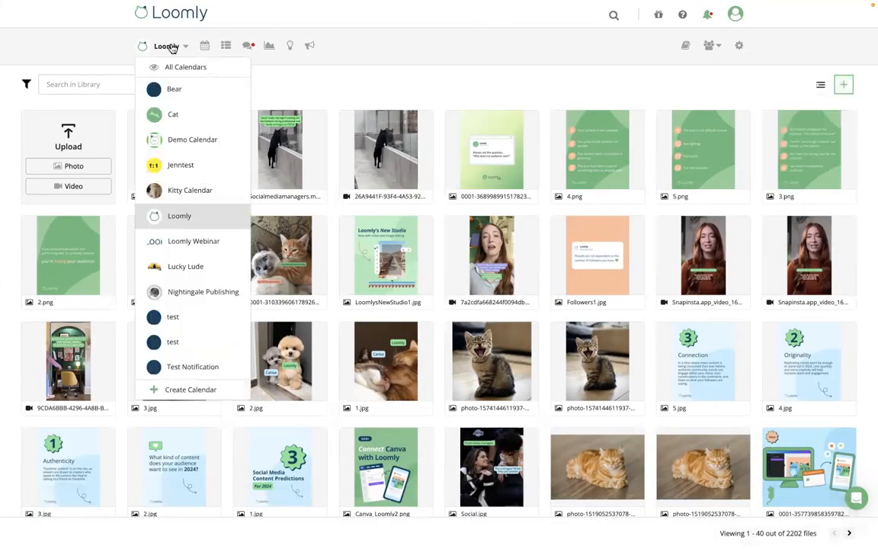
click(200, 200)
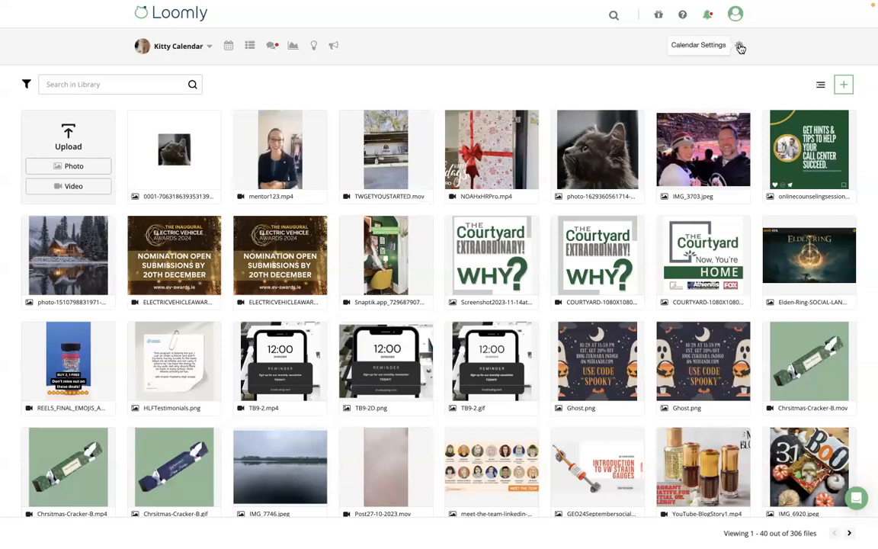
click(738, 45)
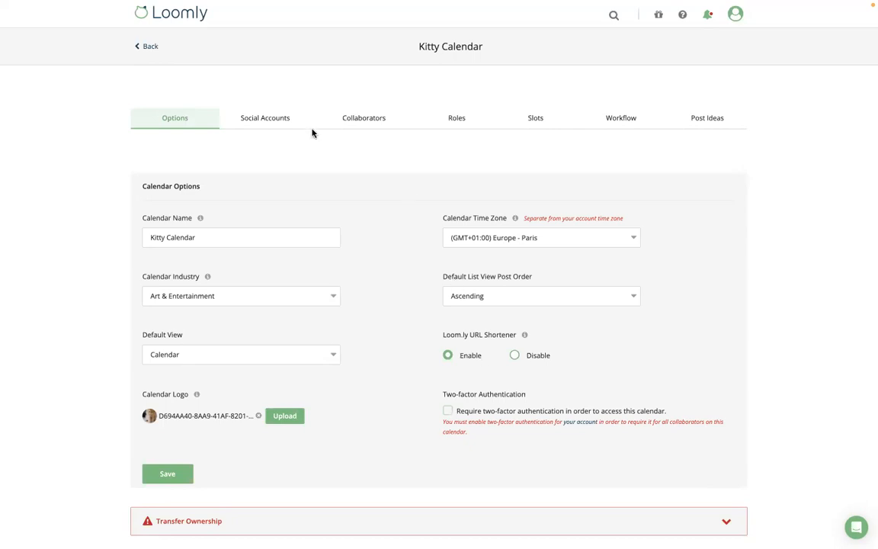
click(259, 132)
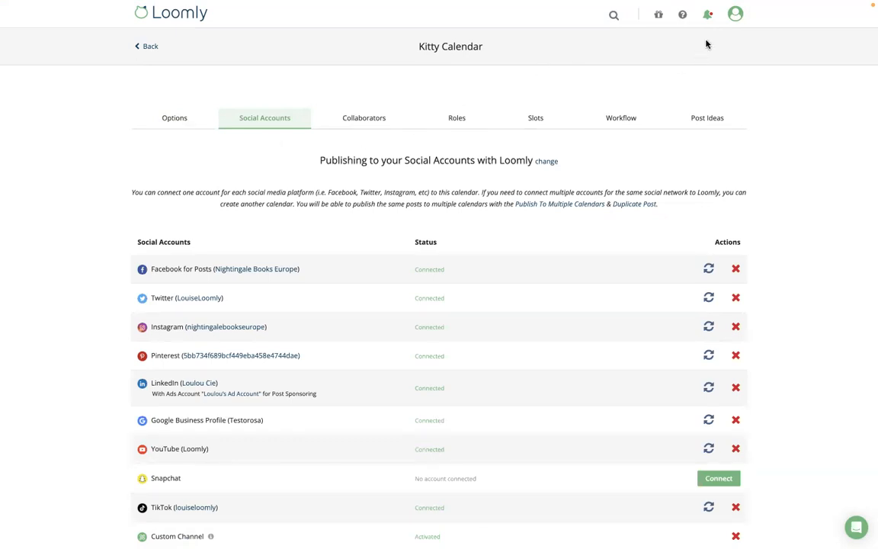
click(734, 14)
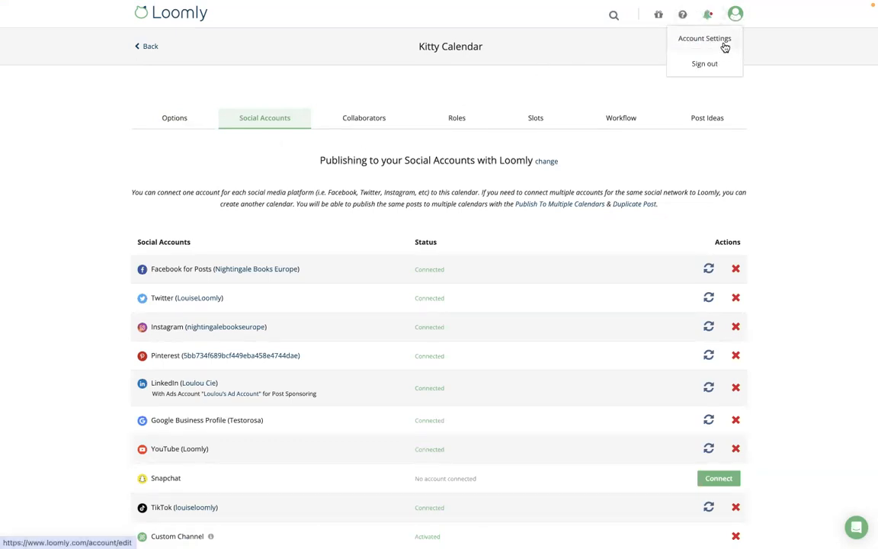
Examine the calendar's collaborator list and the email and role fields for invitations, without sending one.
click(368, 120)
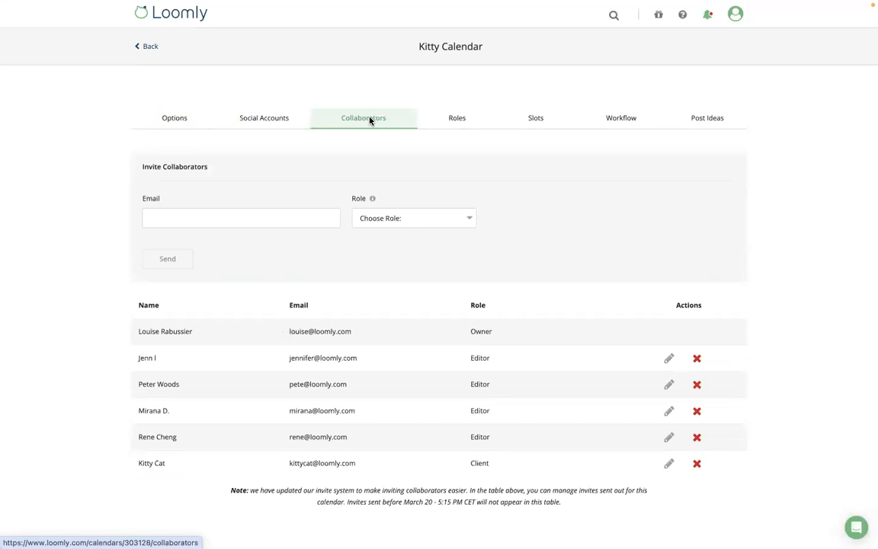
click(247, 220)
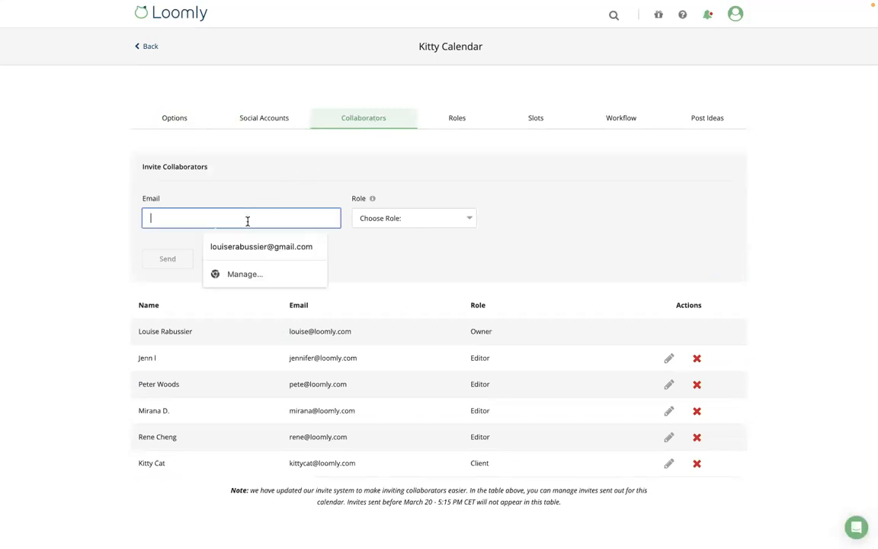
click(390, 219)
click(194, 263)
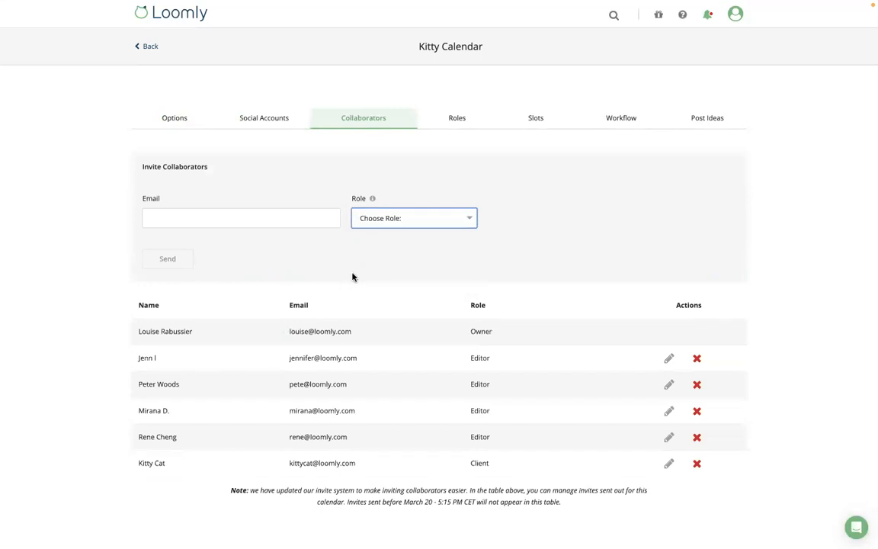
Create a scheduling slot for Thursday at 09:00 AM in Kitty Calendar's settings.
click(524, 120)
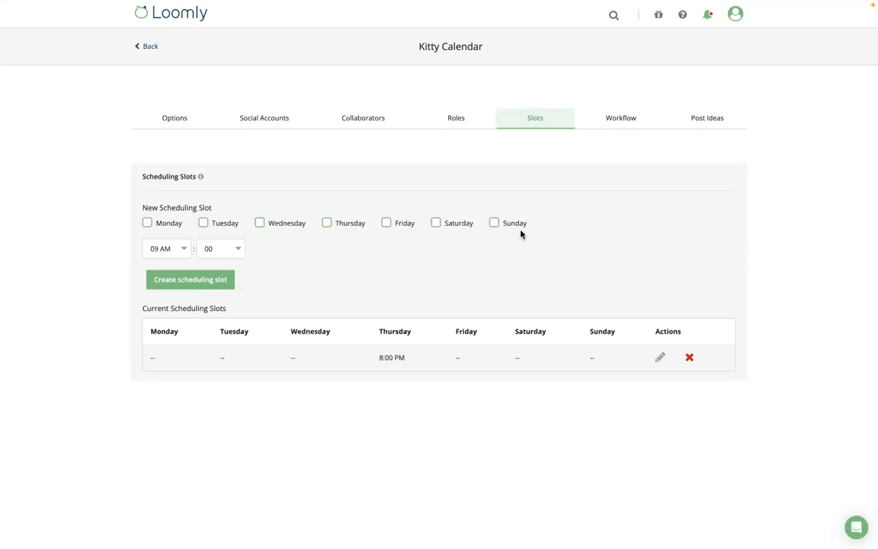
click(211, 283)
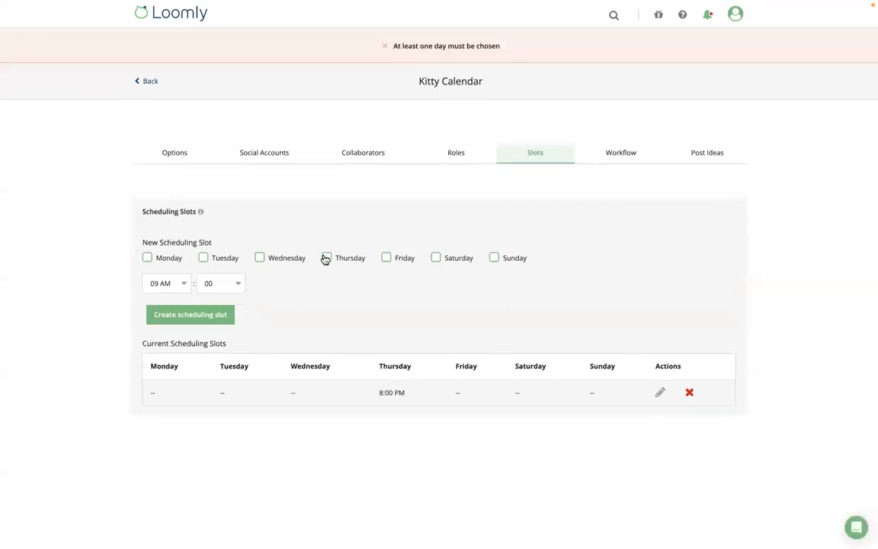
click(328, 259)
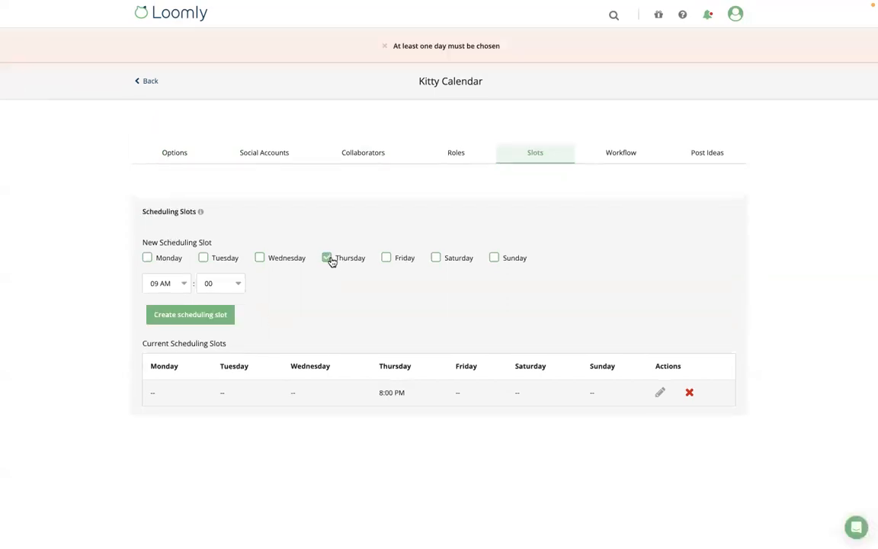
click(192, 315)
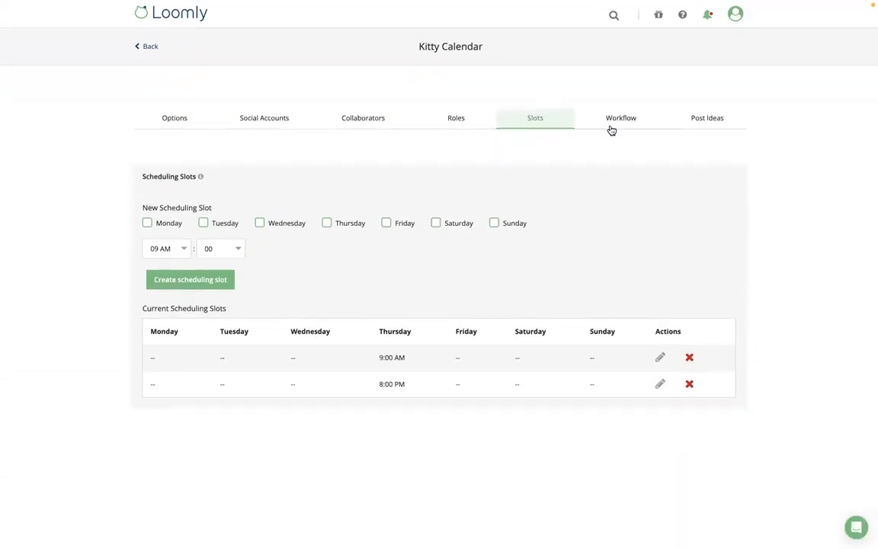
Examine the calendar's custom workflow triggers and state guards, and compare the Original, Lite and Zero workflow types.
click(614, 119)
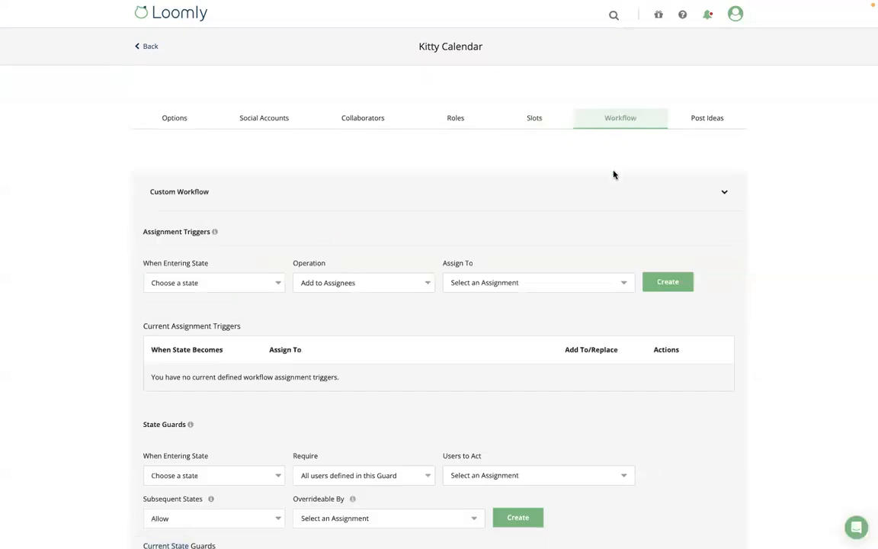
scroll(545, 289, down, 3)
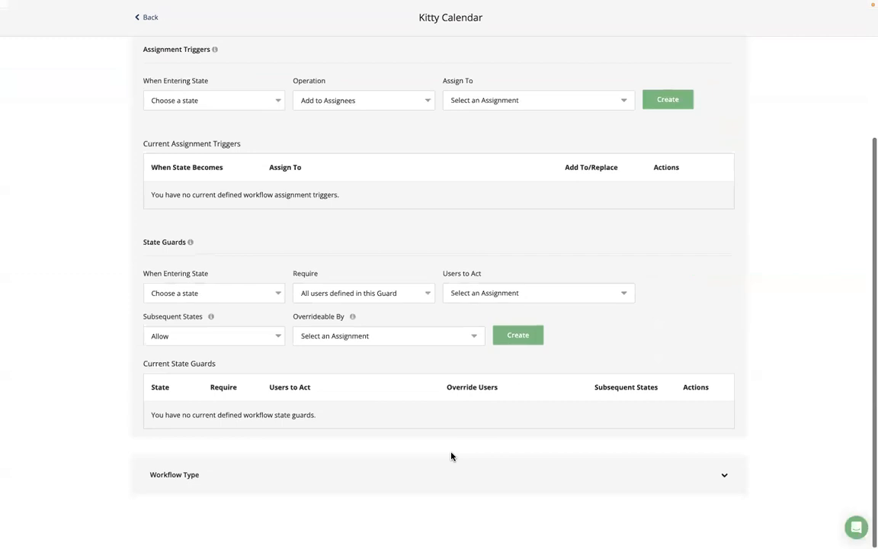
click(451, 473)
scroll(440, 381, down, 3)
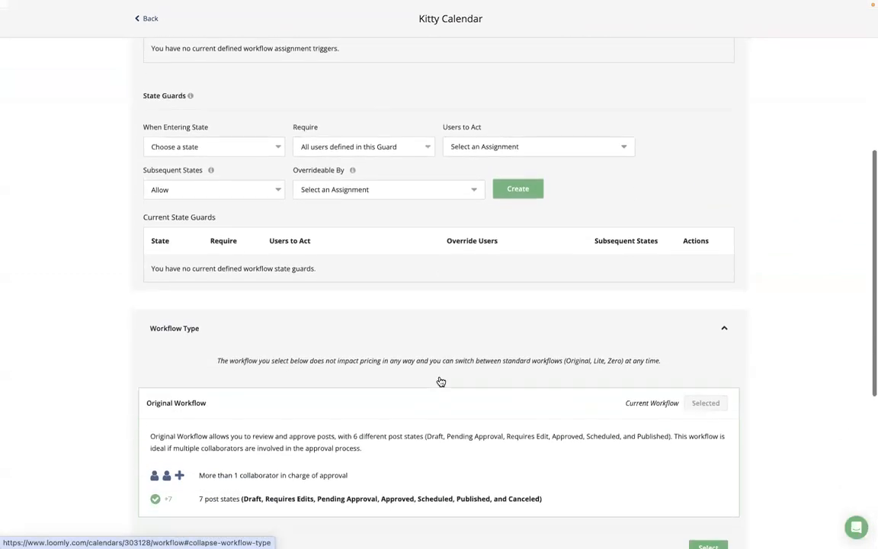
scroll(439, 380, down, 3)
scroll(439, 380, up, 3)
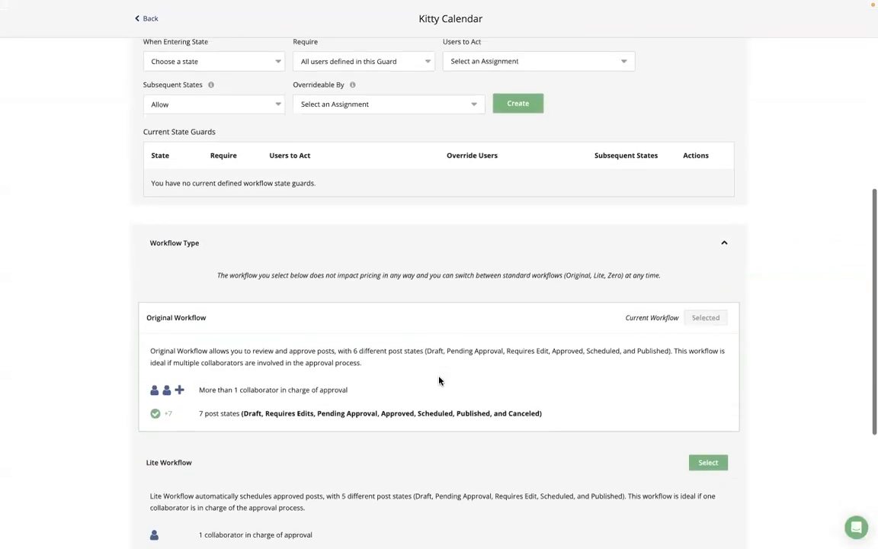
scroll(438, 380, down, 4)
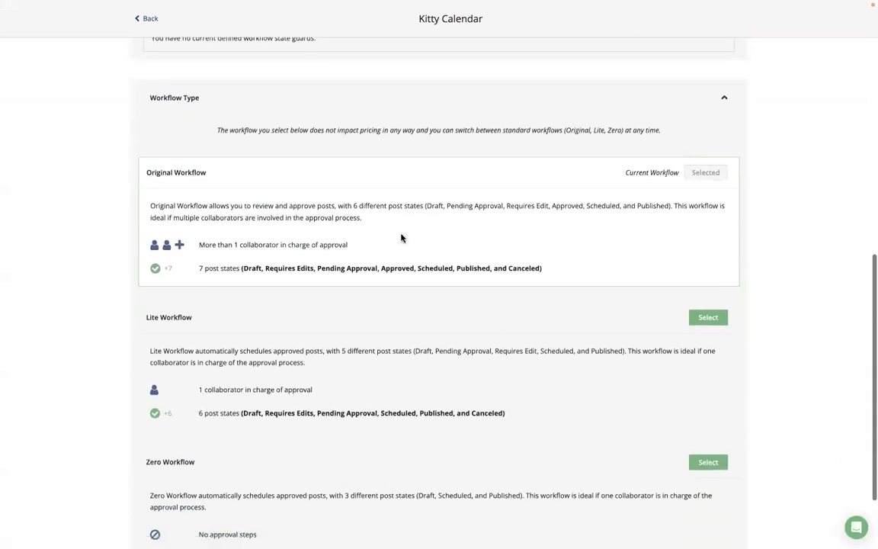
scroll(373, 271, down, 3)
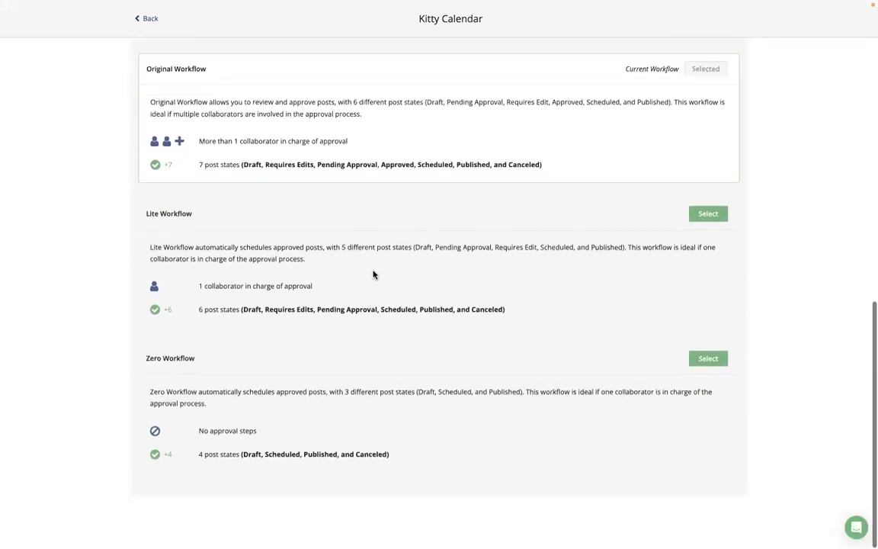
scroll(373, 274, up, 1)
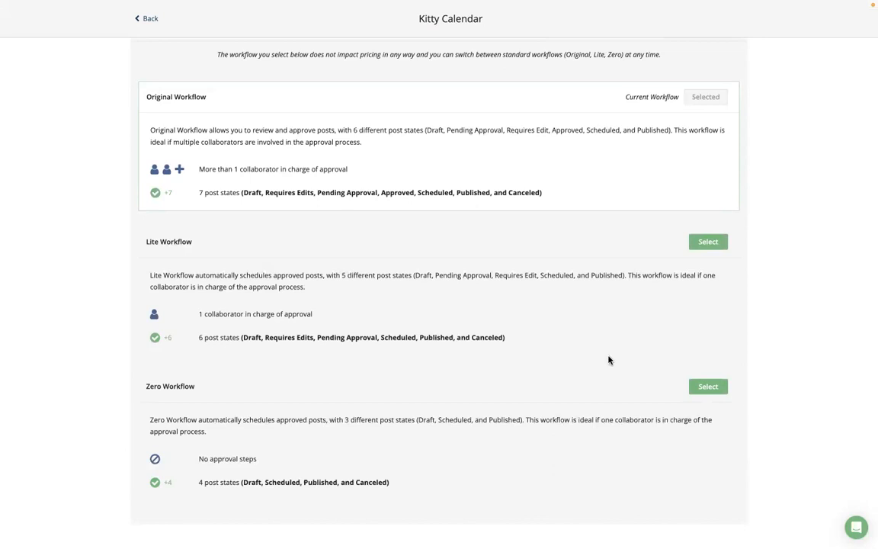
scroll(595, 340, up, 10)
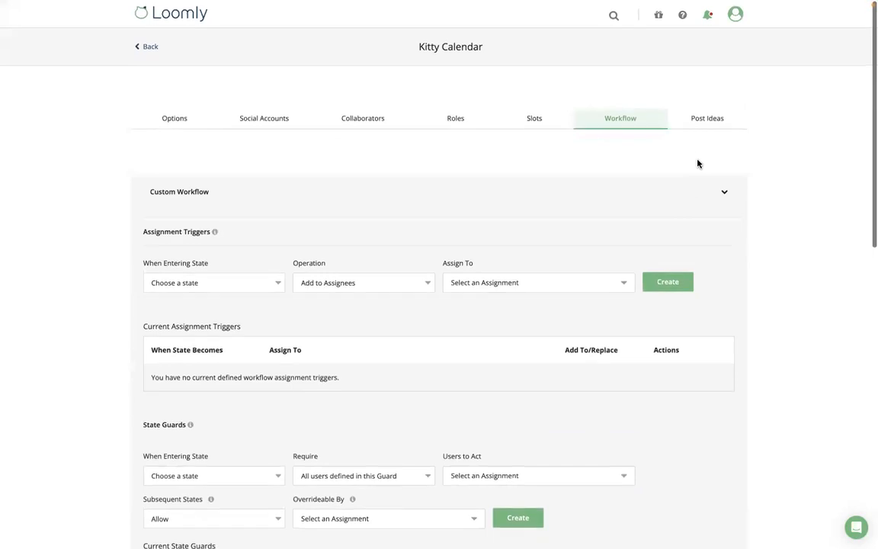
Examine the post idea settings for Twitter trends, RSS feeds and custom post ideas, and return to the calendar.
click(701, 122)
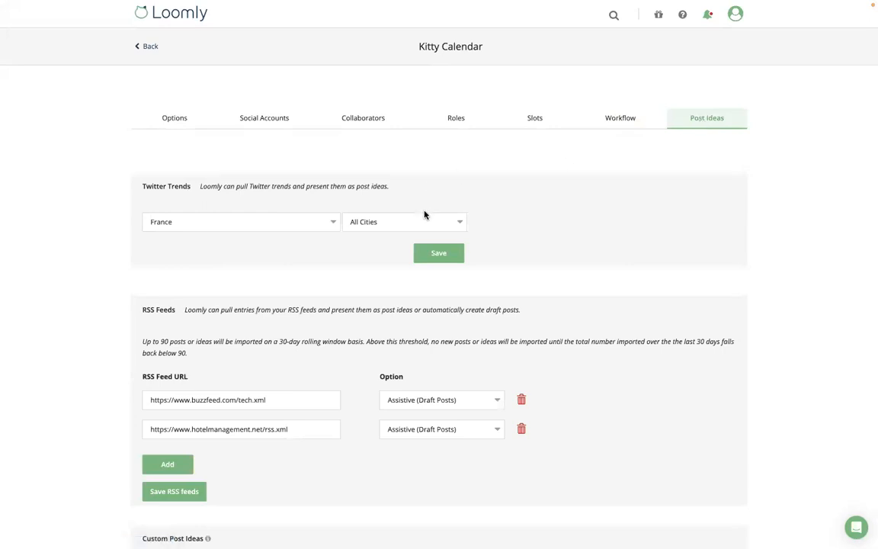
scroll(433, 306, down, 2)
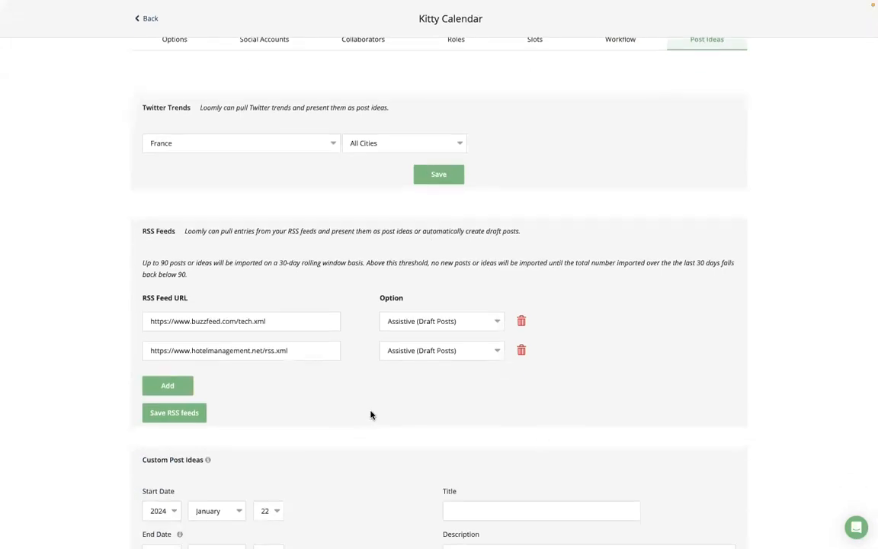
scroll(370, 414, down, 5)
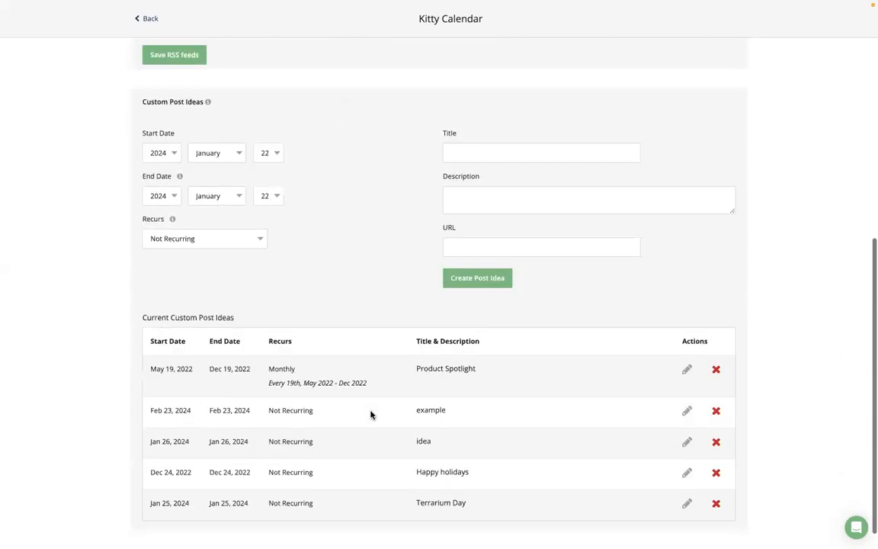
scroll(370, 415, down, 1)
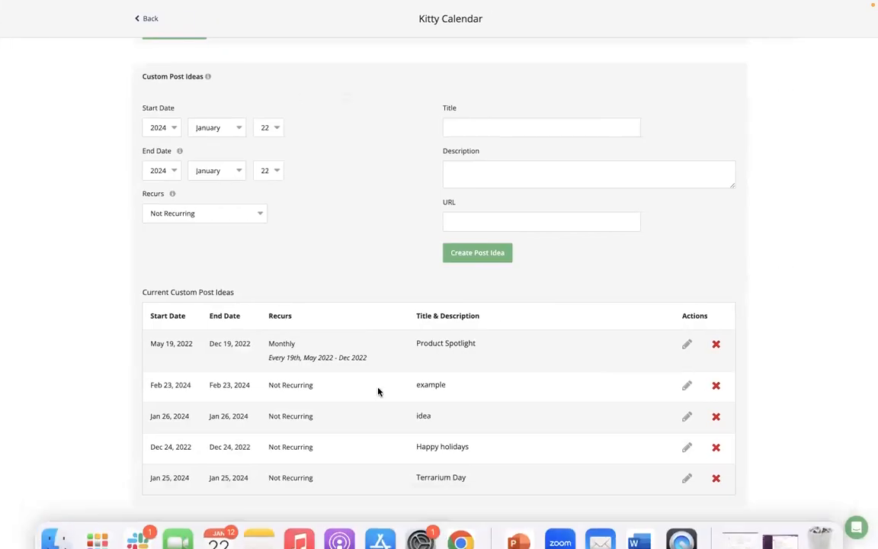
scroll(378, 387, up, 5)
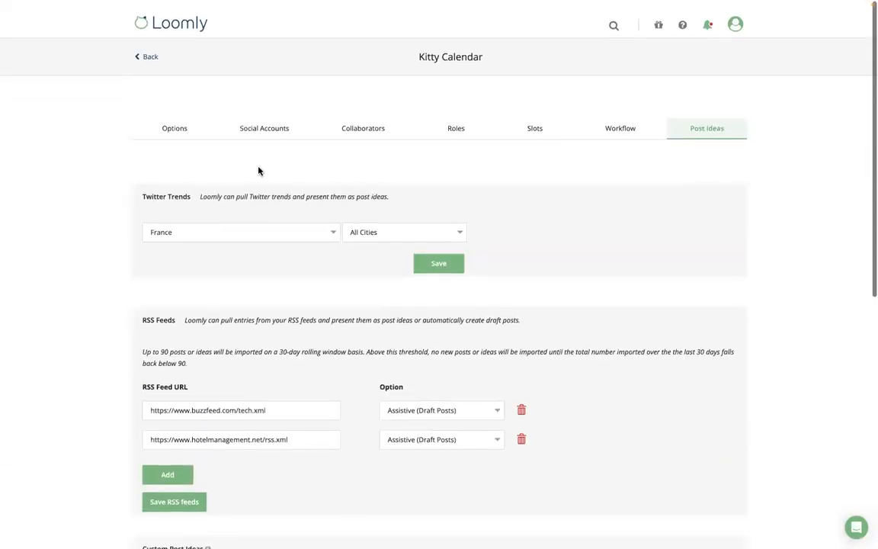
click(150, 49)
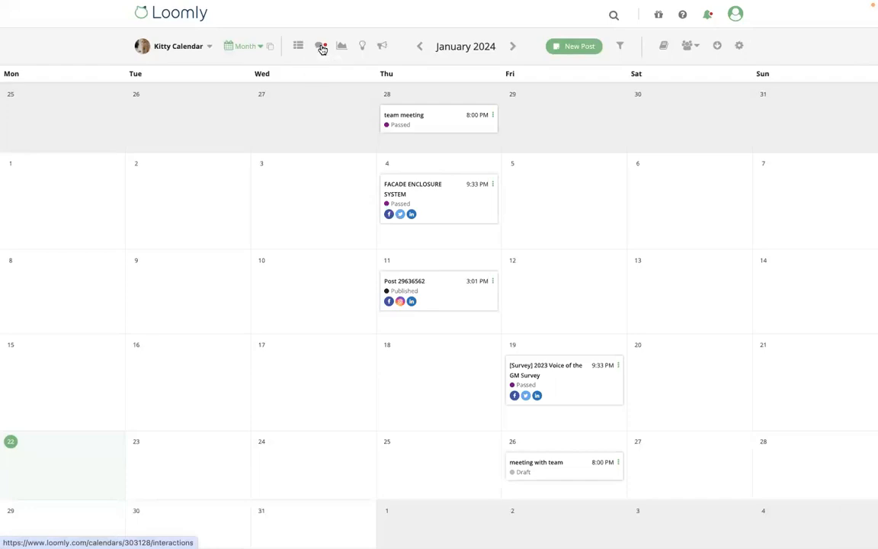
Open Kitty Calendar's social interactions, expand the Twitter and Instagram categories, and view the Instagram messages.
click(321, 47)
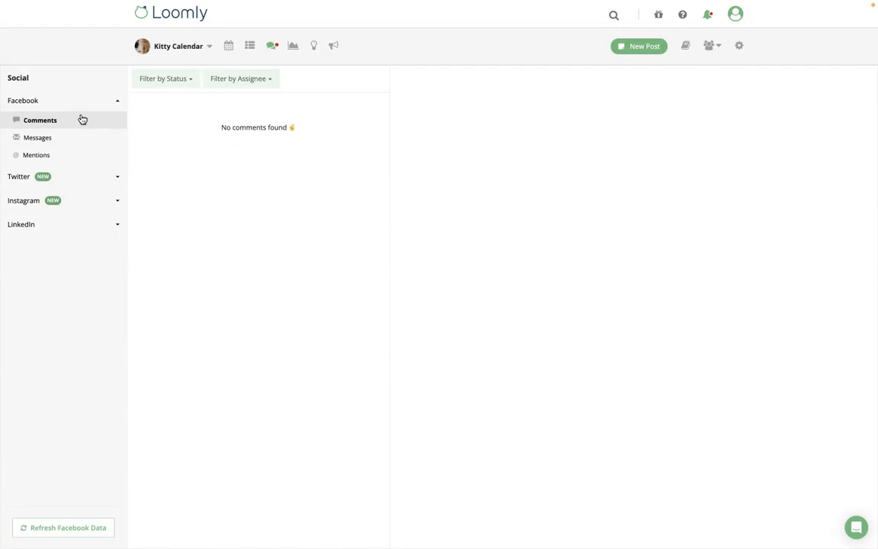
click(66, 176)
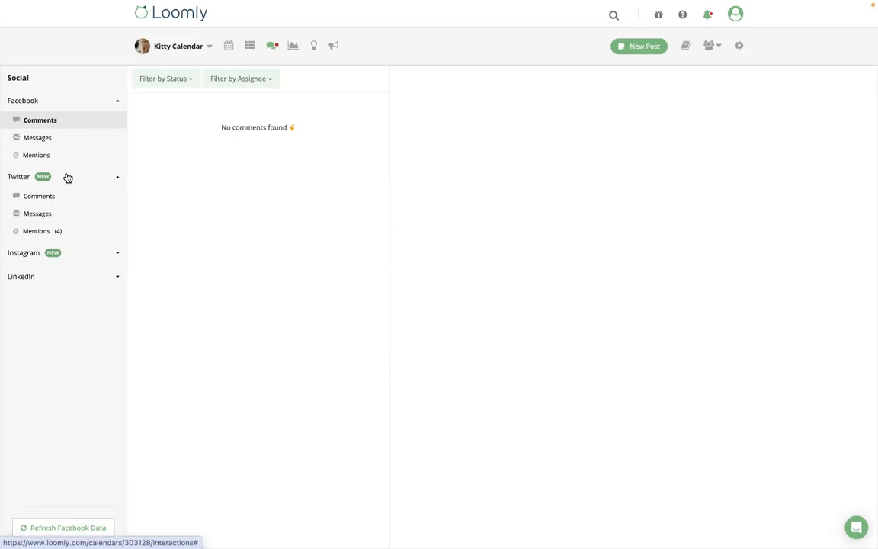
click(29, 254)
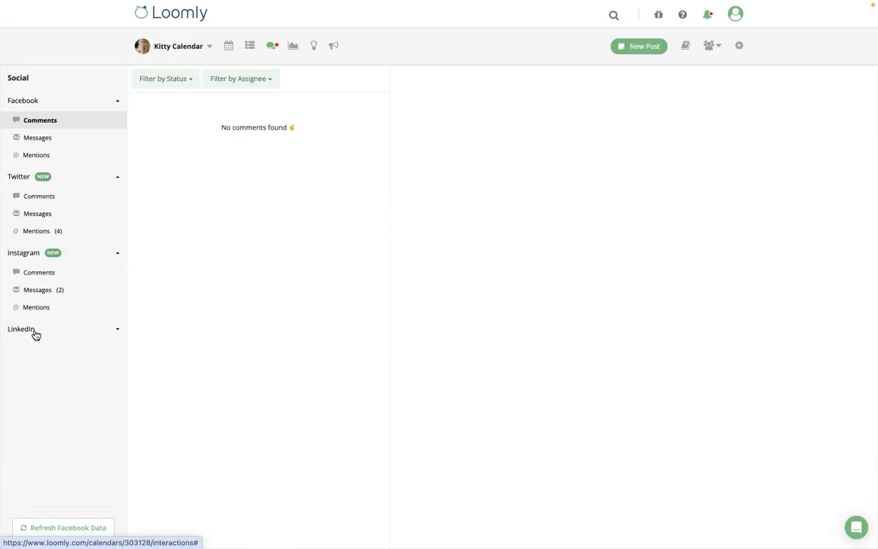
click(51, 292)
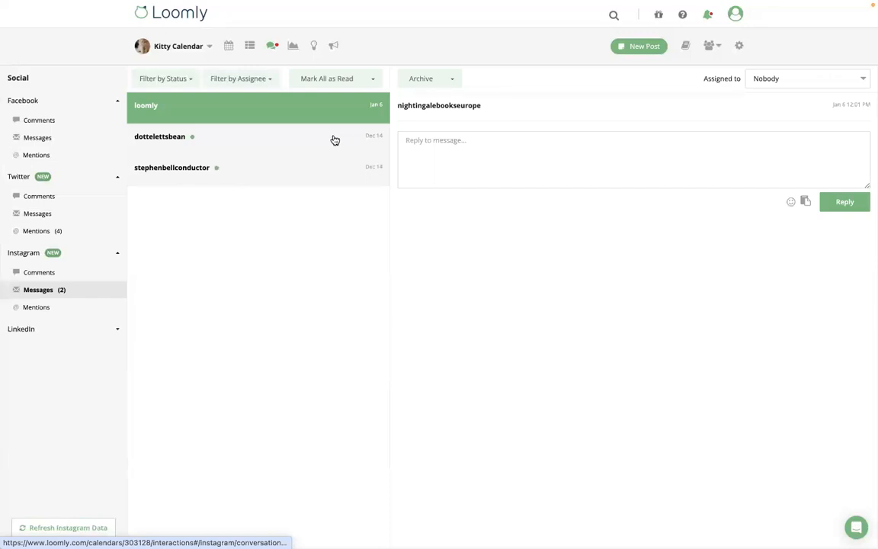
Examine the message assignment choices, the assignee filter and the saved replies manager without changing anything.
click(760, 80)
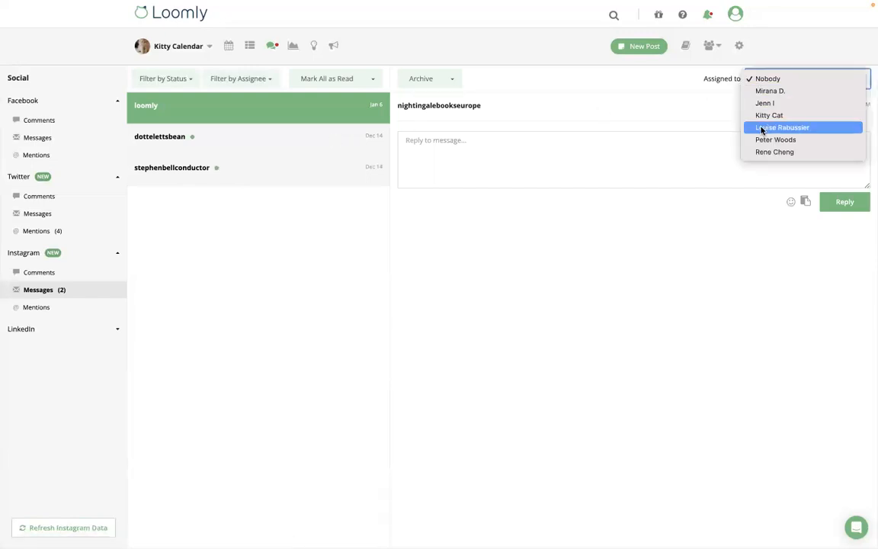
click(610, 93)
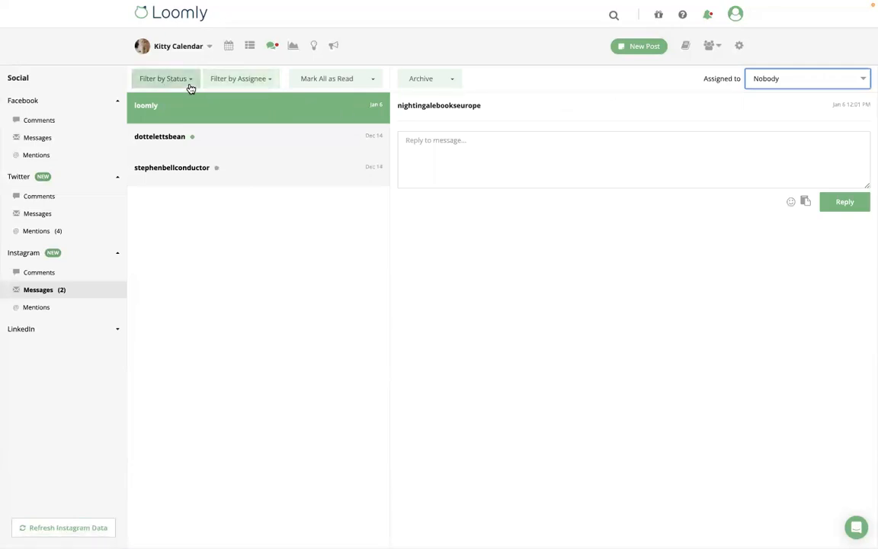
click(221, 82)
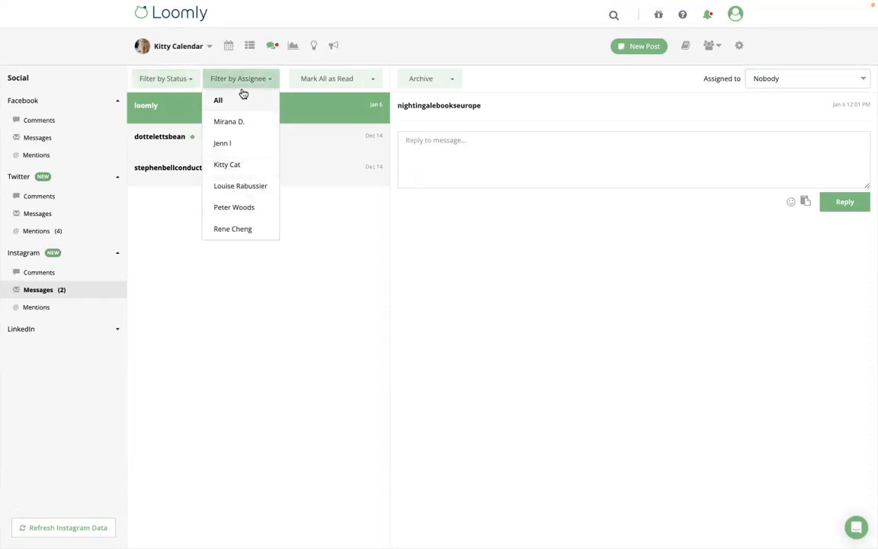
click(306, 284)
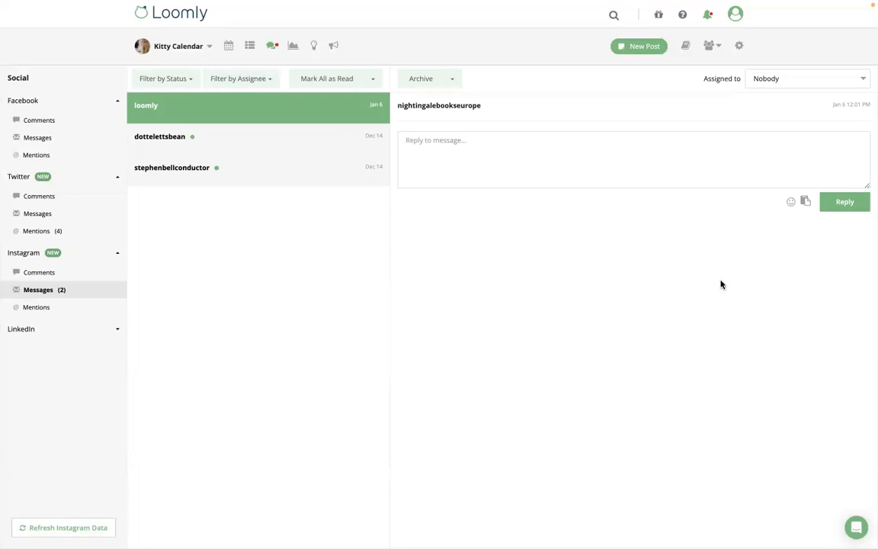
click(804, 201)
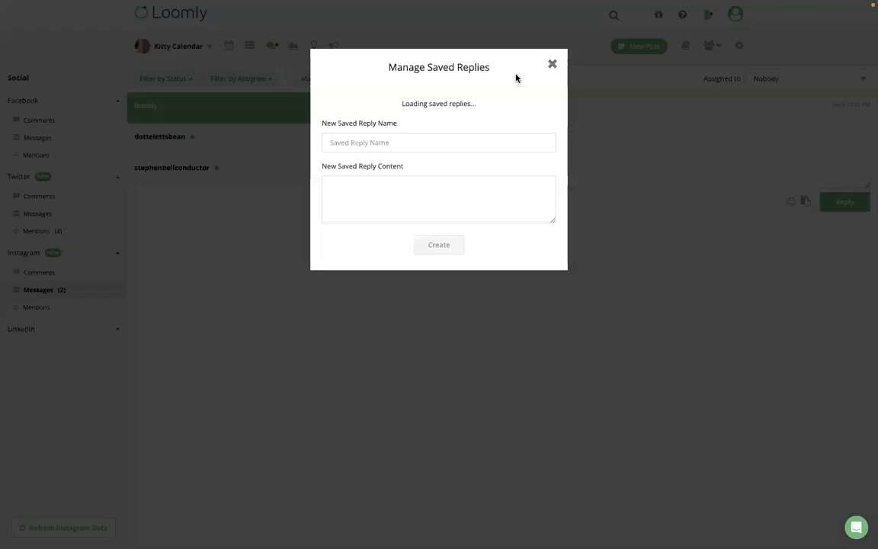
click(553, 66)
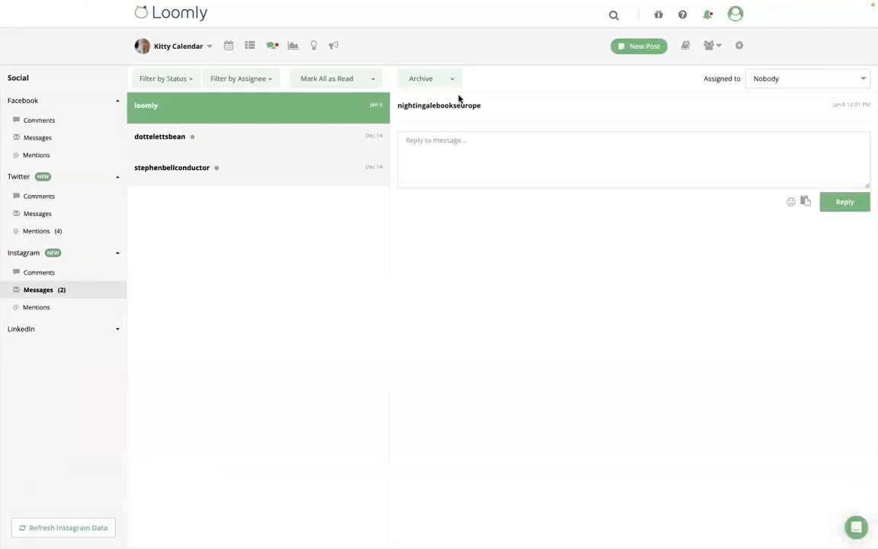
Open Kitty Calendar's analytics and switch to the Loomly calendar's analytics.
click(292, 51)
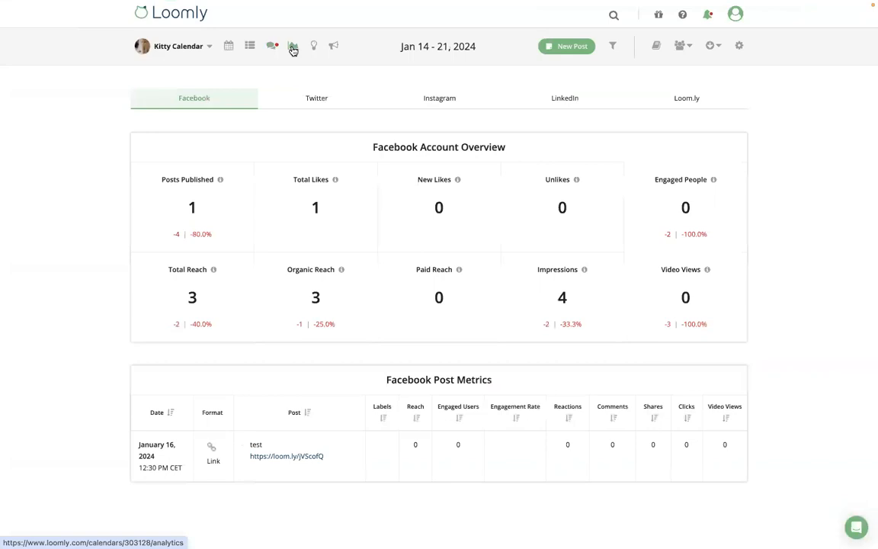
click(188, 51)
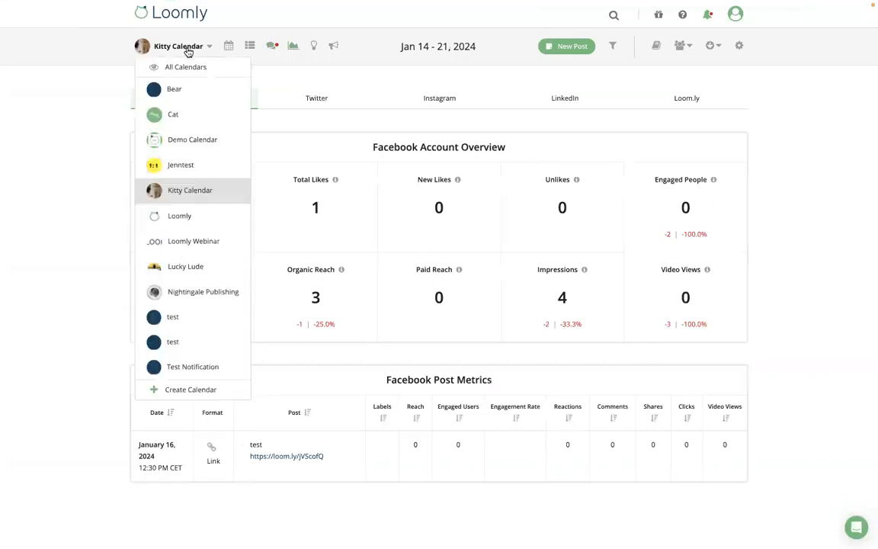
click(194, 217)
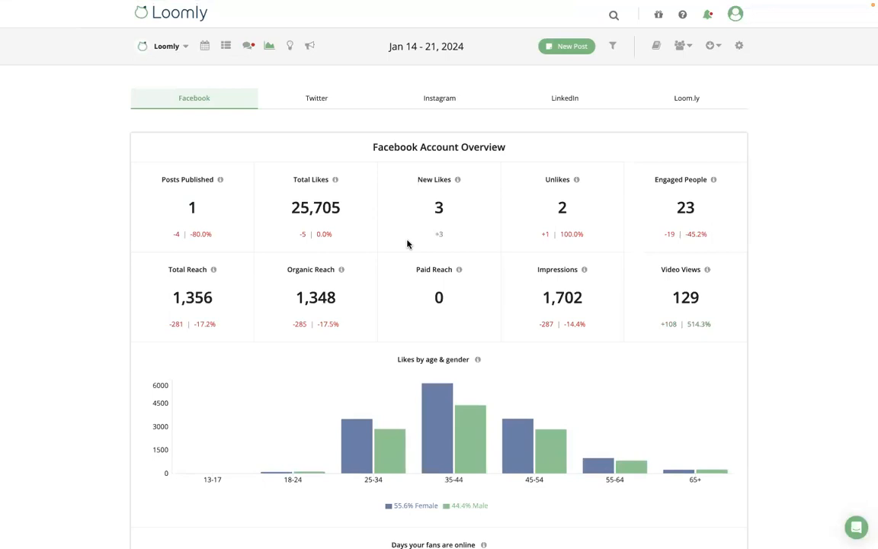
Examine the Loom.ly link click analytics, the Facebook account overview charts and the Facebook post metrics.
click(681, 105)
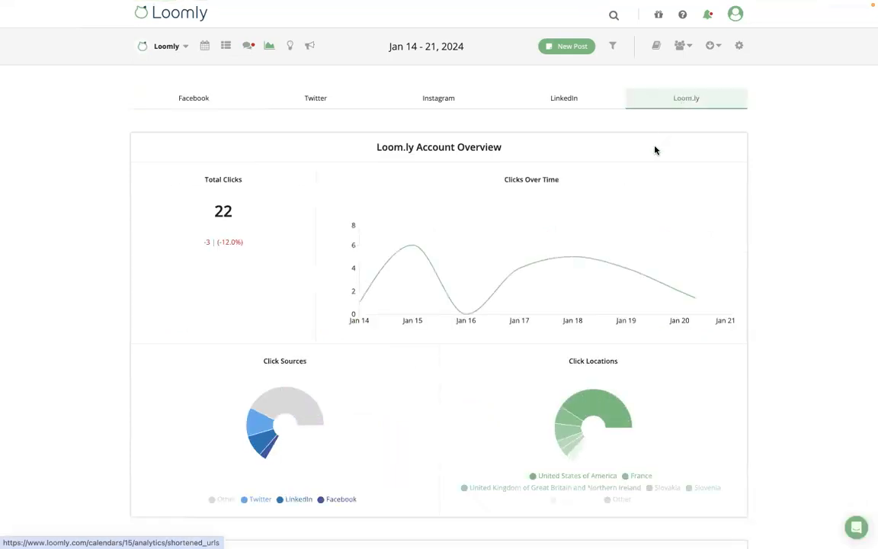
click(186, 103)
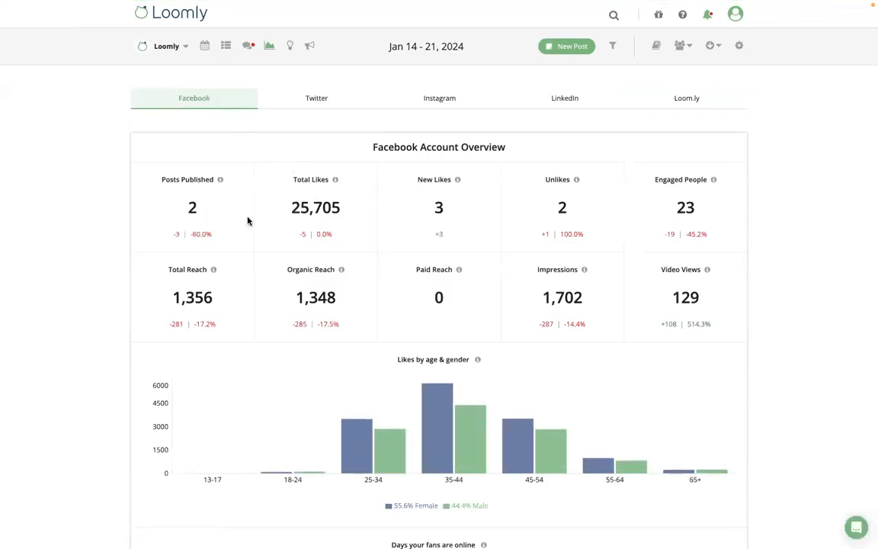
scroll(283, 267, down, 5)
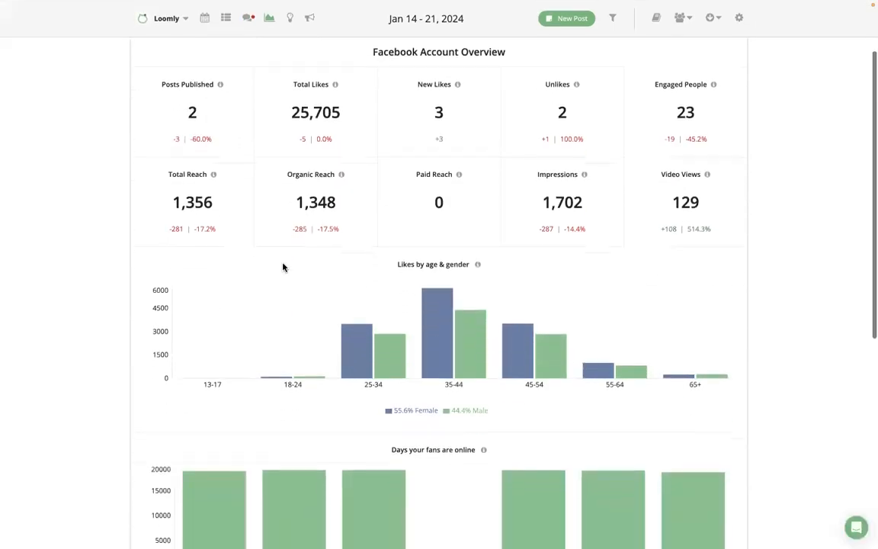
scroll(283, 268, down, 8)
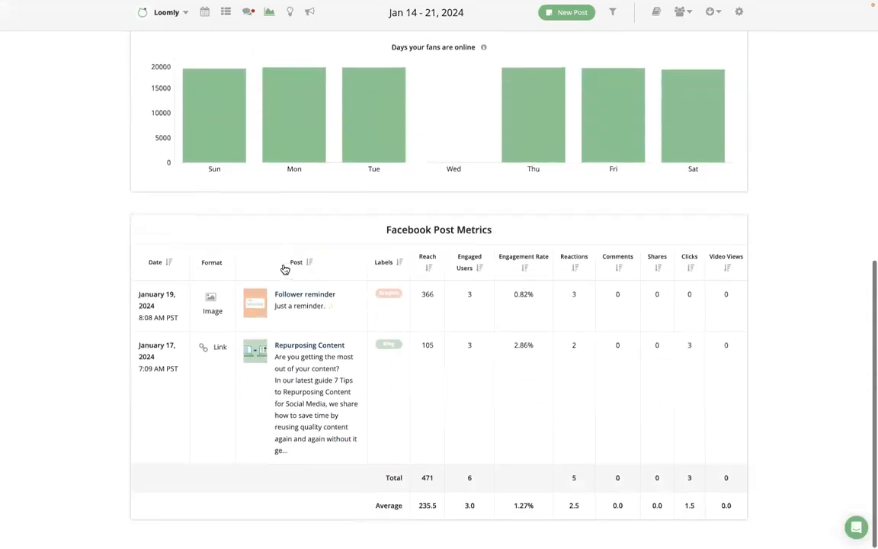
Return to the Loomly calendar's month view, open the January 12 YouTube video post and examine its Facebook analytics and publishing details.
scroll(470, 284, up, 1)
scroll(473, 286, up, 6)
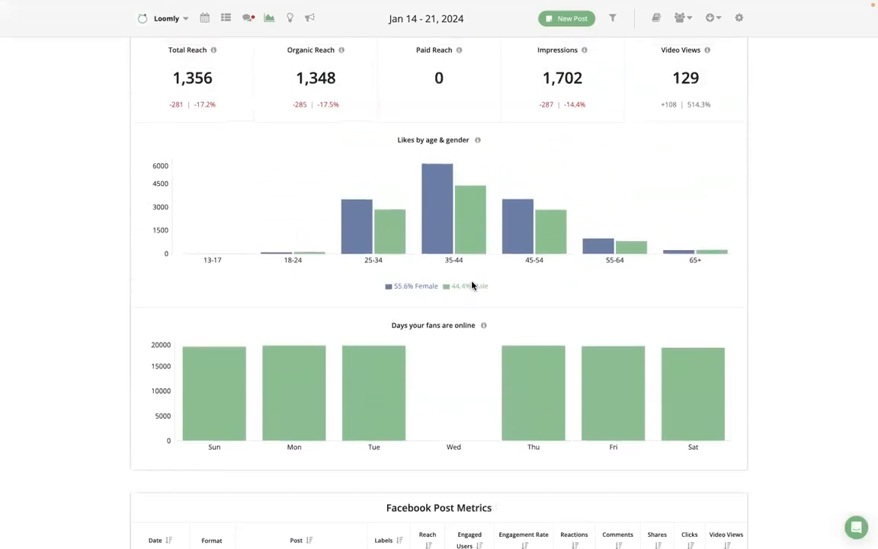
scroll(472, 285, up, 6)
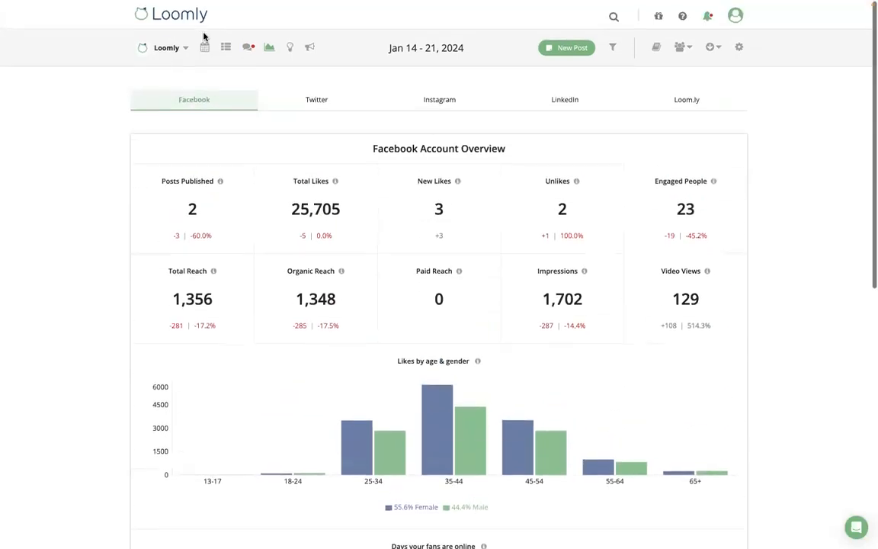
click(204, 46)
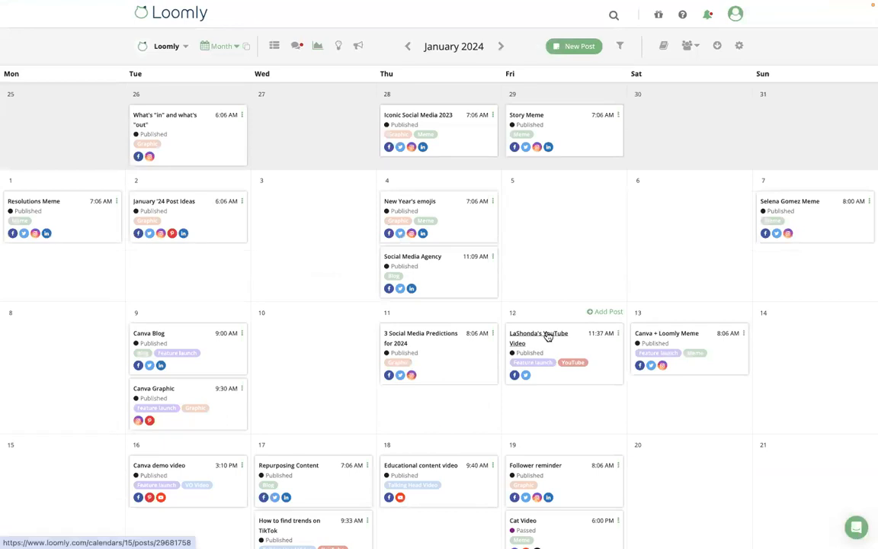
click(546, 337)
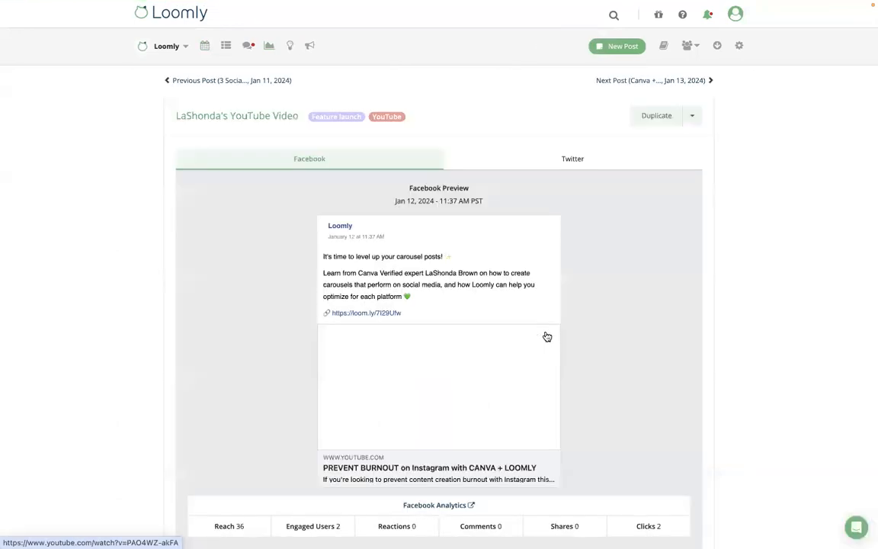
scroll(469, 324, down, 3)
scroll(468, 323, down, 3)
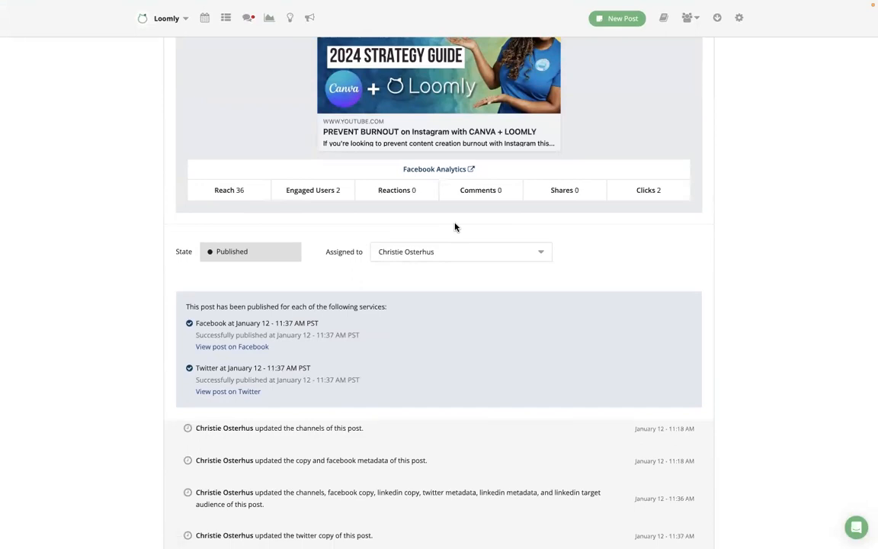
Switch to the slide presentation and advance to the closing Thank You slide.
key(ctrl+Left)
key(Right)
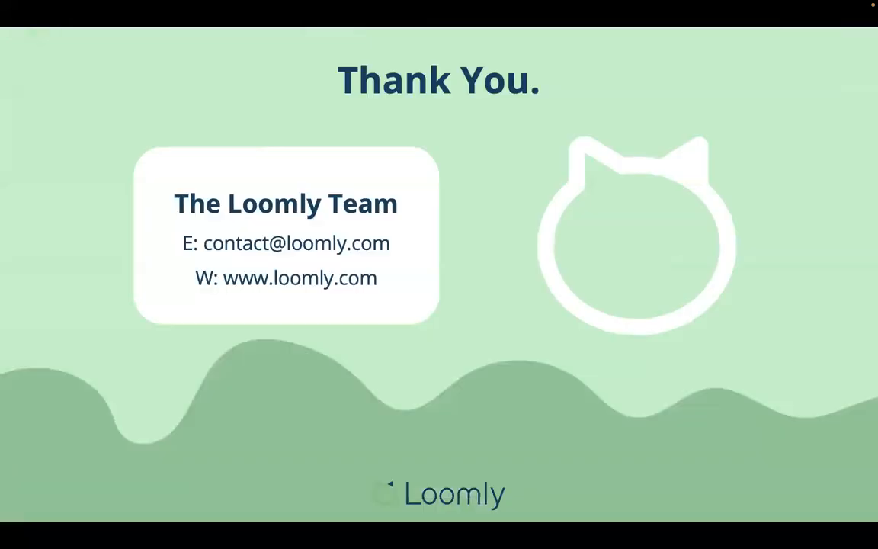